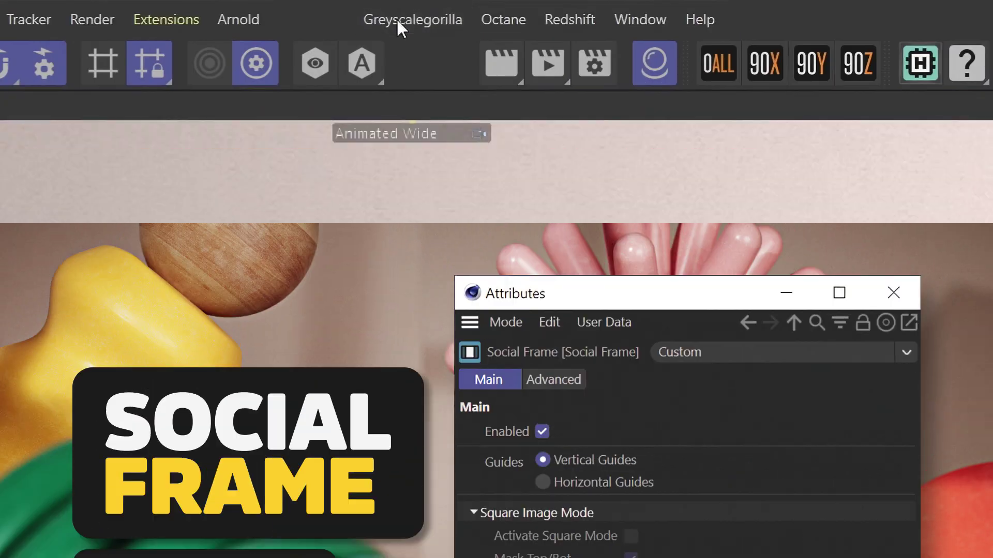
# Step: Launch Greyscalegorilla's Social Frame, hide the Twitter Header (3:1) guides and mask outside HD (16:9)
pyautogui.click(401, 21)
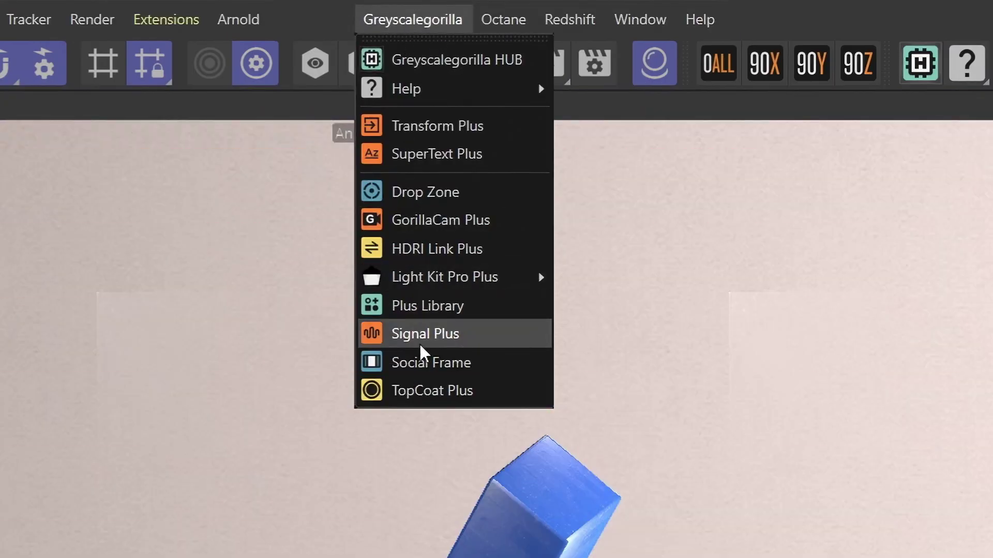
pyautogui.click(425, 365)
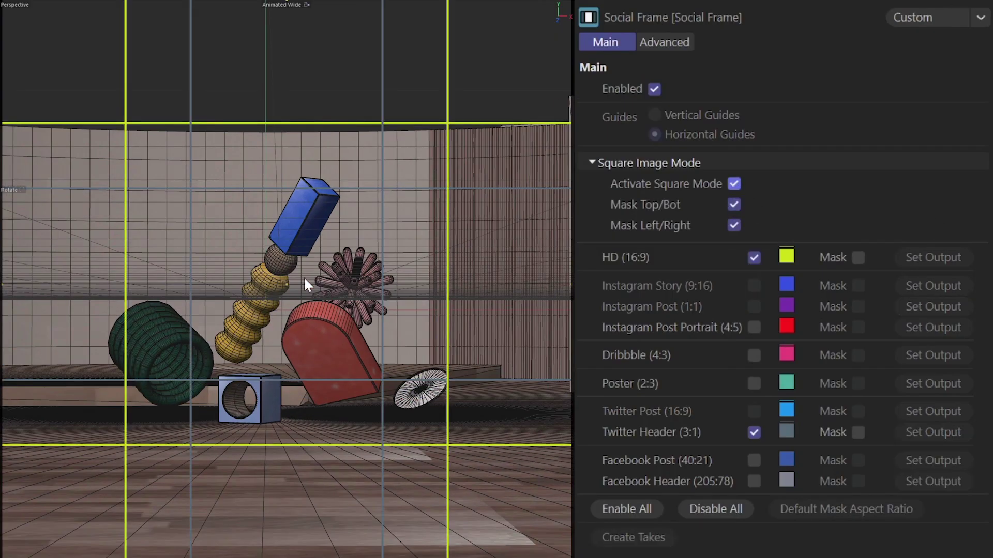
pyautogui.click(754, 432)
pyautogui.click(858, 258)
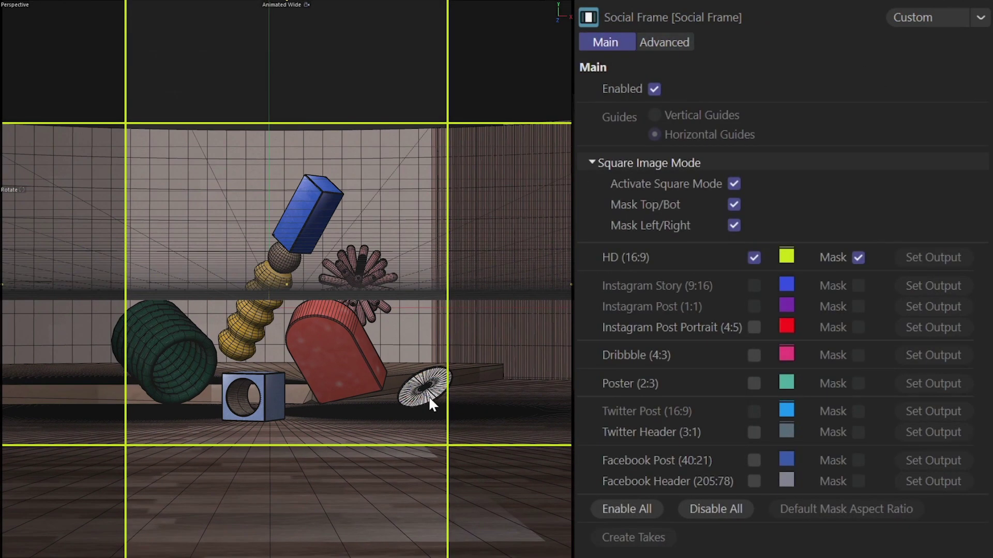
# Step: Swap HD (16:9) for masked Dribbble (4:3) guides, then Disable All and re-enable most ratios
pyautogui.click(754, 258)
pyautogui.click(754, 355)
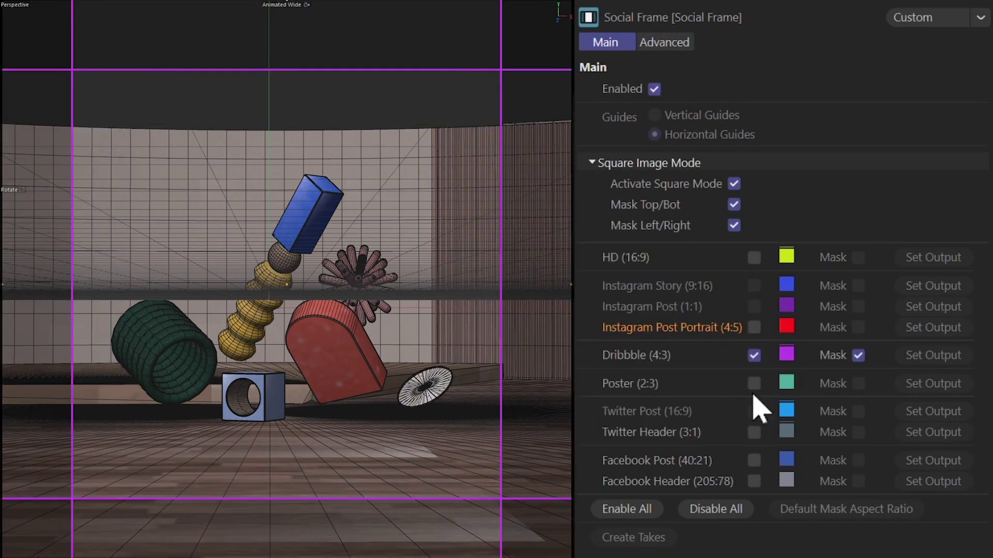
pyautogui.click(724, 512)
pyautogui.click(627, 509)
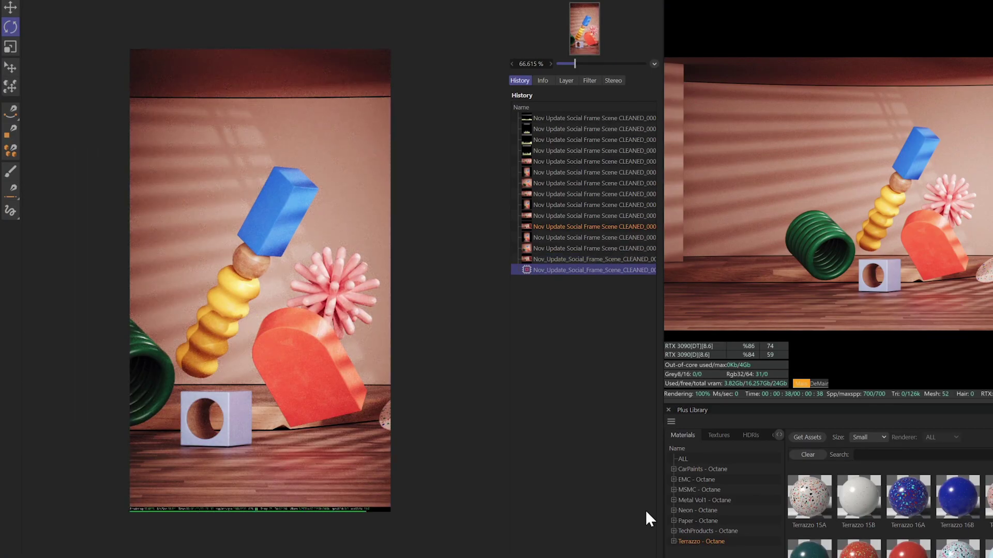
pyautogui.hscroll(3, 600, 271)
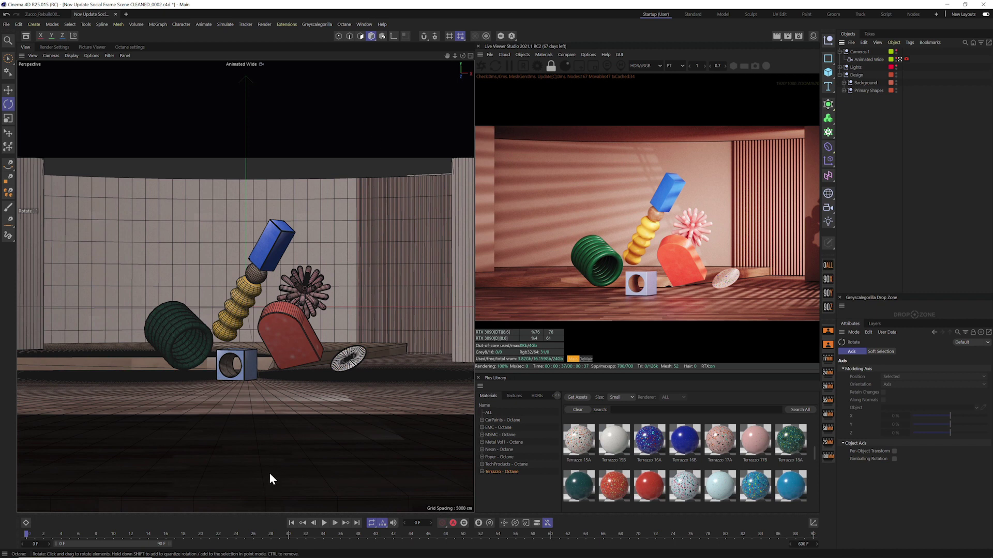
pyautogui.click(89, 46)
# Step: Set the render output height to 1920 for a square frame and restart the live render
pyautogui.click(50, 46)
pyautogui.doubleClick(185, 92)
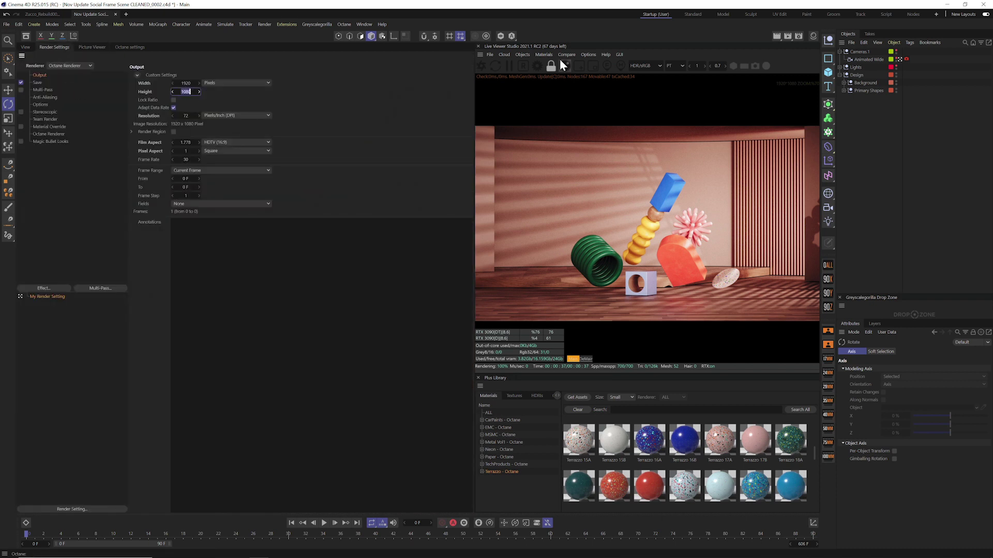
pyautogui.press('BackSpace')
pyautogui.write('1920')
pyautogui.press('Return')
pyautogui.click(27, 45)
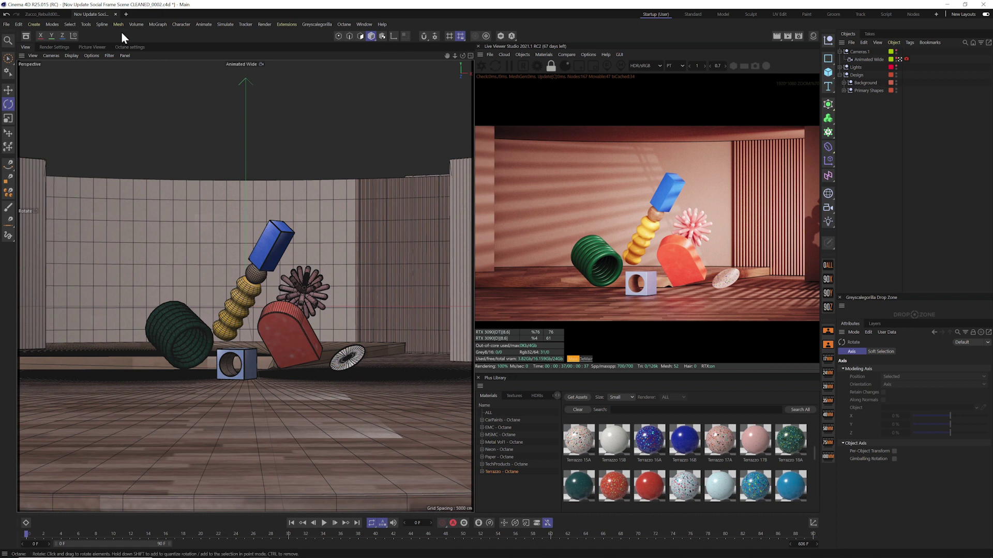
pyautogui.click(481, 66)
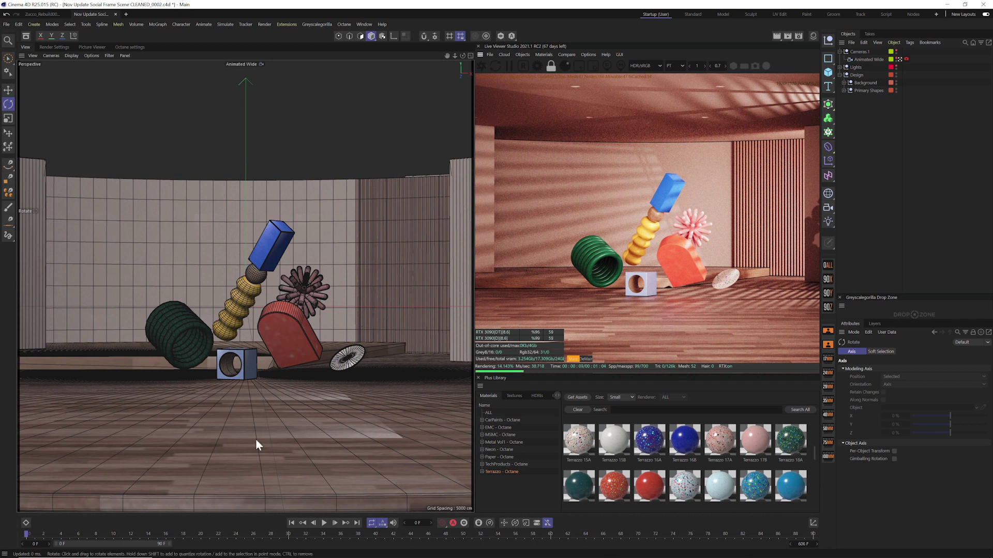
# Step: Review the rendered images in the Picture Viewer and check the render settings
pyautogui.click(91, 46)
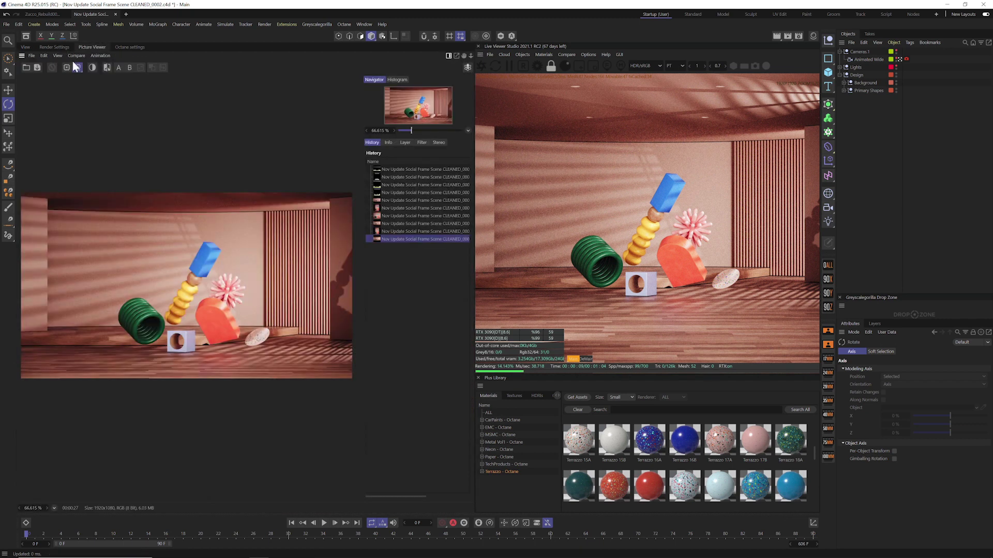
pyautogui.click(56, 47)
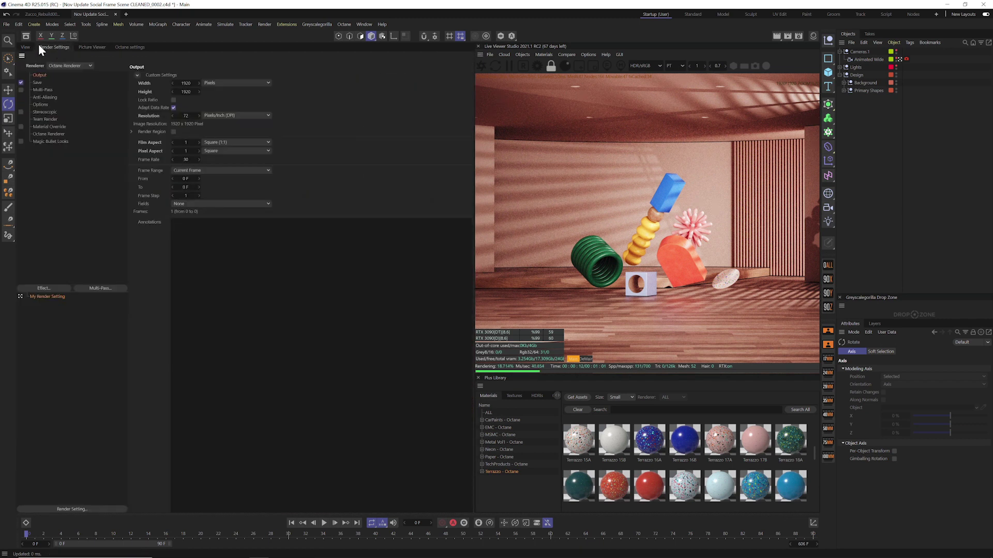
pyautogui.click(26, 47)
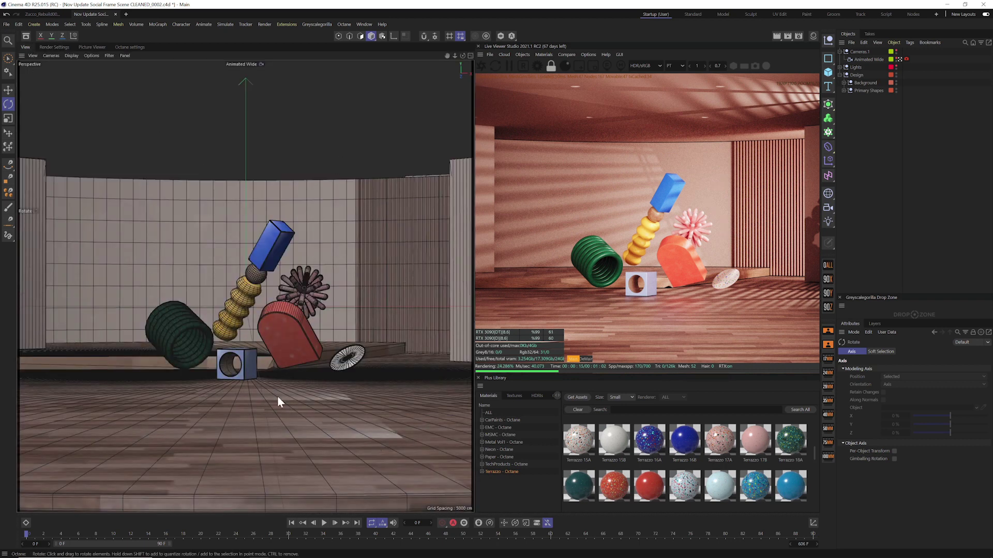
pyautogui.click(87, 46)
# Step: Set the render output height back to 1080 pixels
pyautogui.click(58, 46)
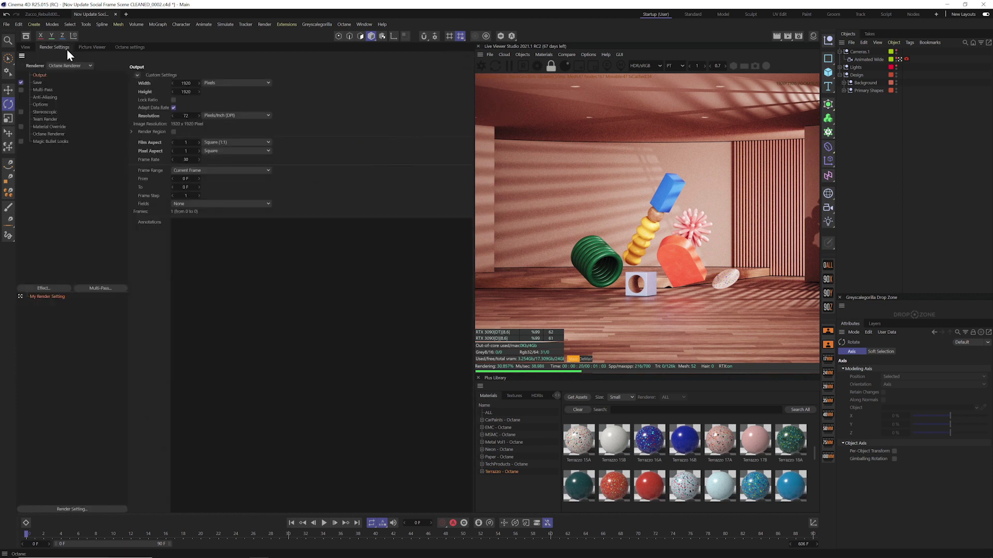
pyautogui.click(187, 92)
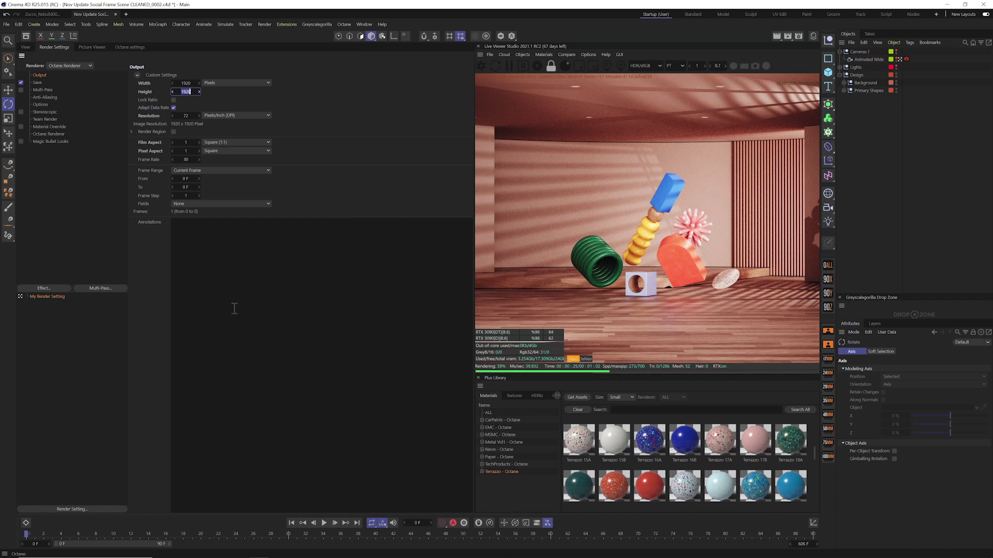
pyautogui.write('1080')
pyautogui.press('Return')
# Step: Add a Social Frame tag to the Animated Wide camera from the Tags menu
pyautogui.click(24, 46)
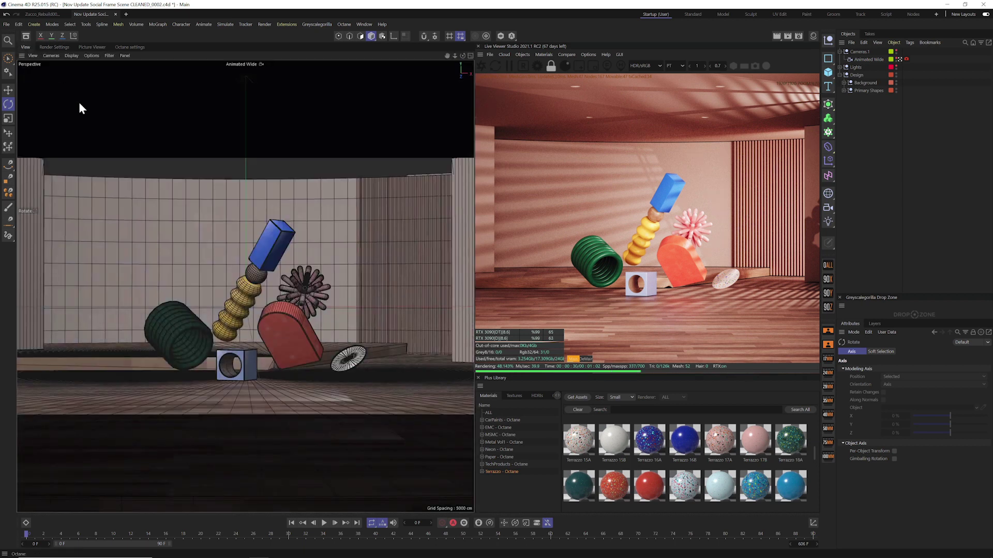
pyautogui.click(862, 59)
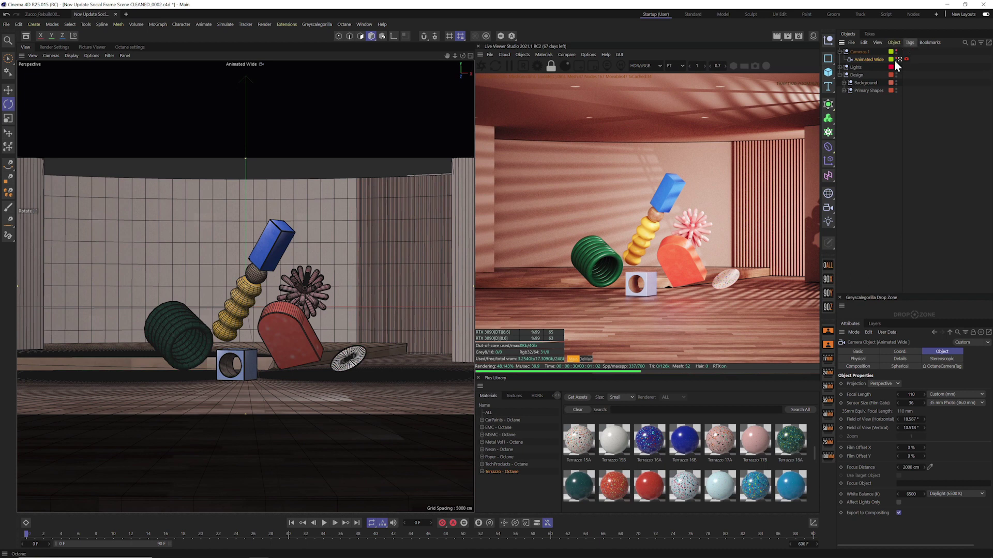
pyautogui.click(910, 41)
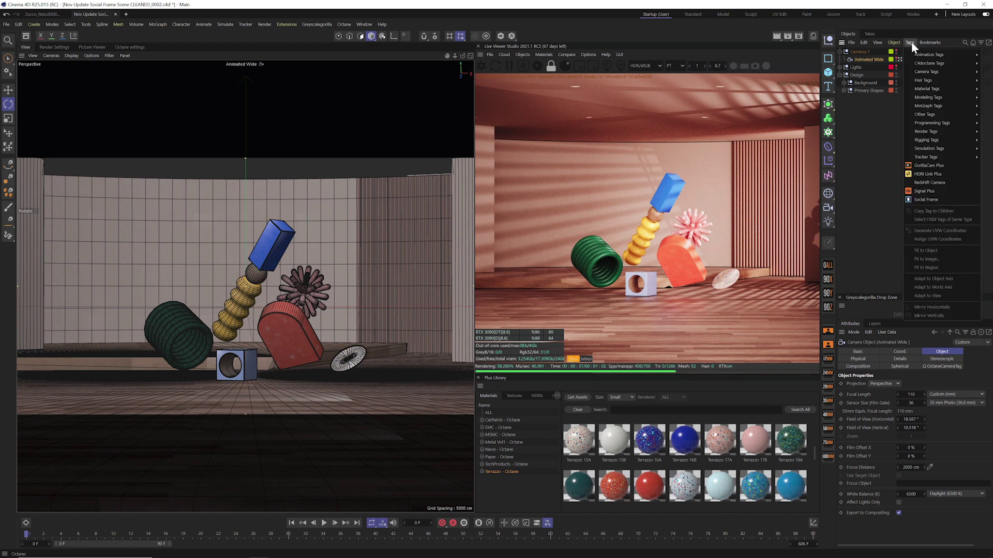
pyautogui.click(926, 199)
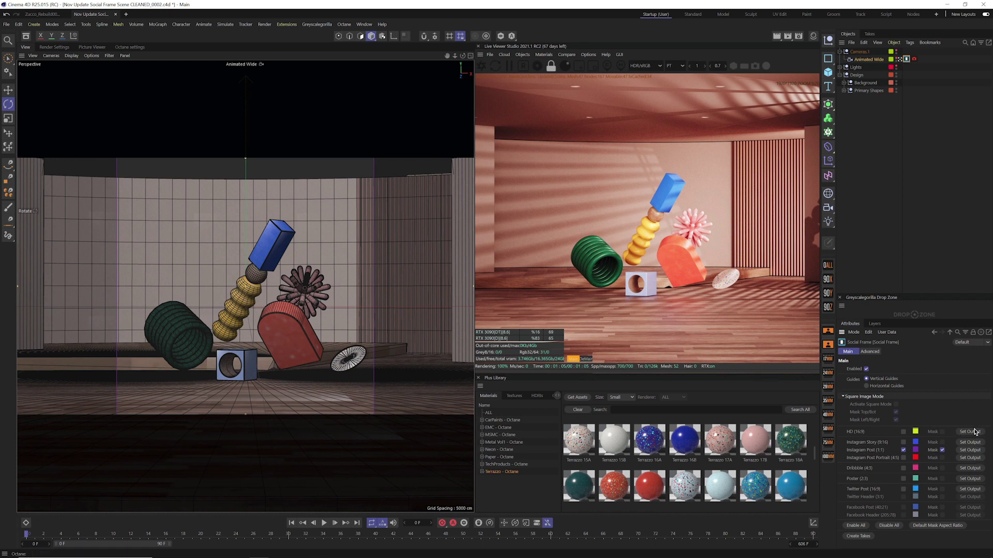
# Step: Try Instagram Story (9:16), Instagram Post (1:1) and Dribbble (4:3) guides, ending with Instagram Post masked
pyautogui.click(904, 443)
pyautogui.click(903, 450)
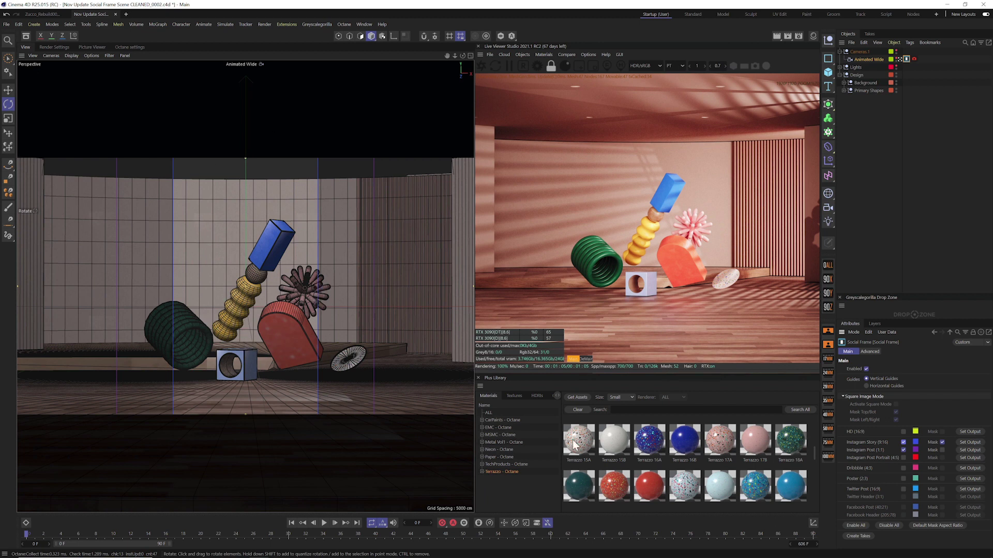
pyautogui.click(903, 450)
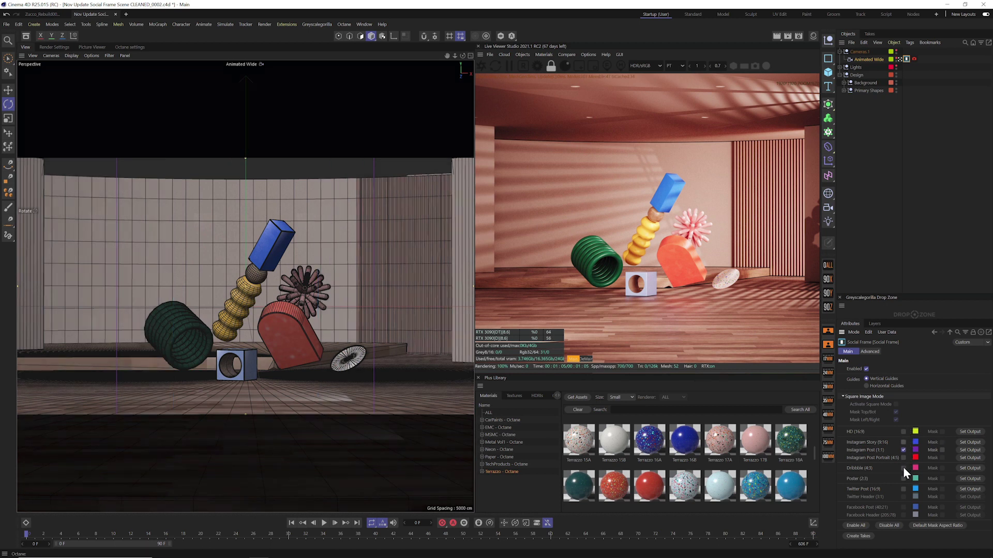
pyautogui.click(903, 468)
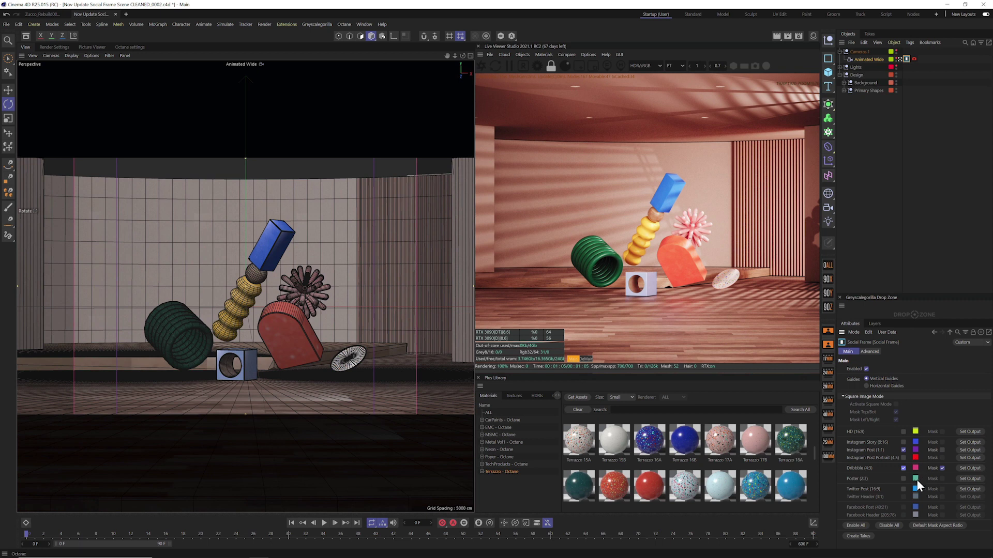
pyautogui.click(904, 468)
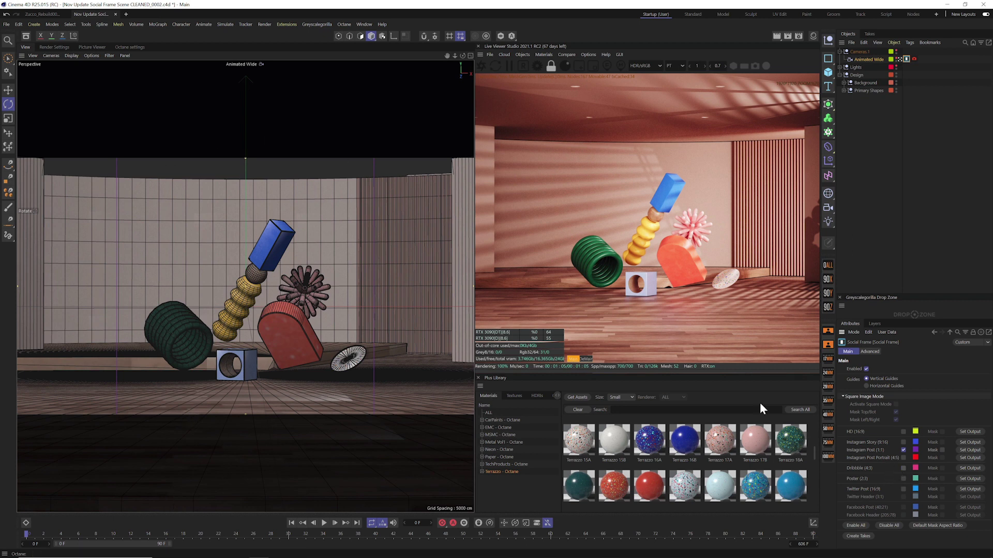
pyautogui.click(942, 450)
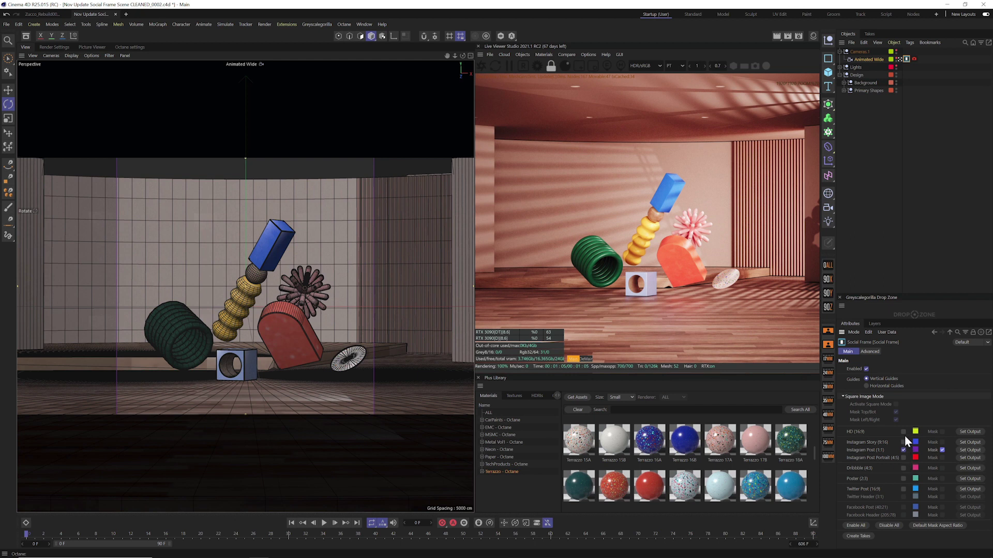
# Step: Apply the Instagram Post (1:1) ratio to the render output, declining the Instagram Story change
pyautogui.click(970, 443)
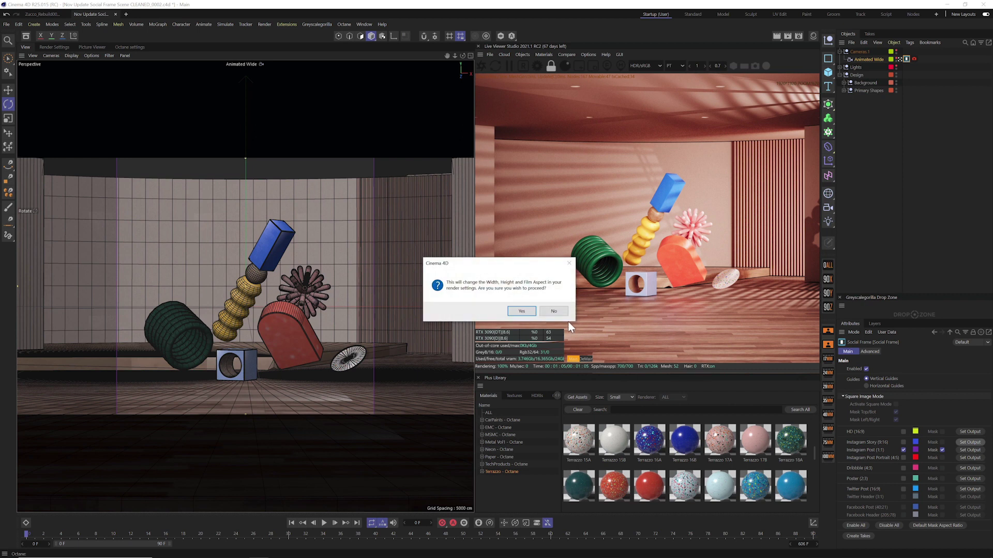
pyautogui.click(554, 310)
pyautogui.click(970, 450)
pyautogui.click(528, 312)
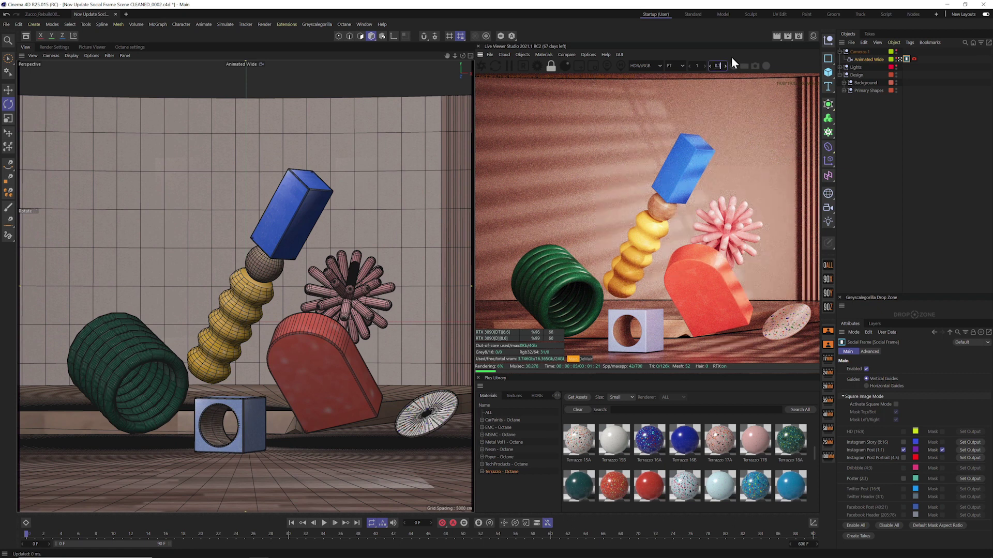
pyautogui.scroll(-2, 731, 56)
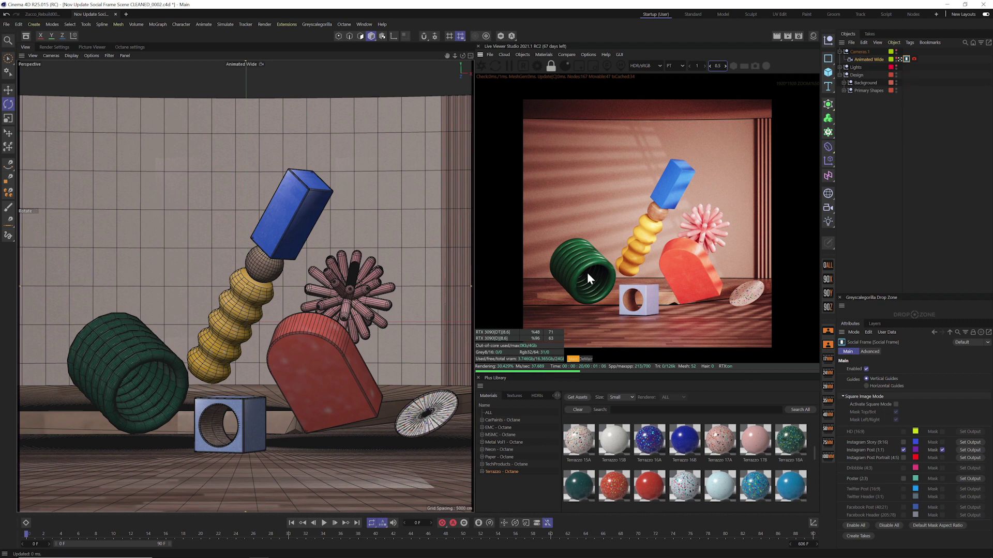
# Step: Restart the Octane live render and set its zoom to 0.7
pyautogui.scroll(-3, 598, 268)
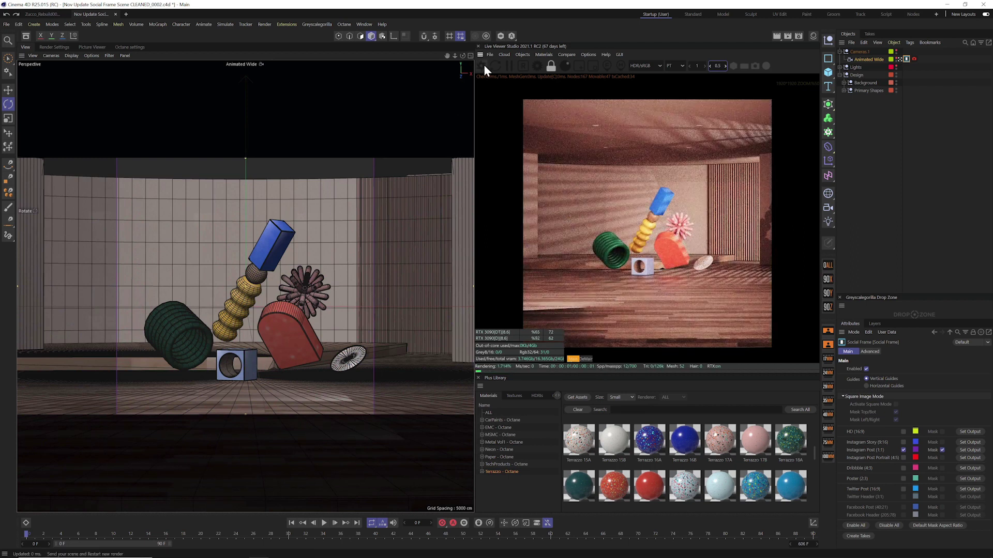
pyautogui.click(482, 64)
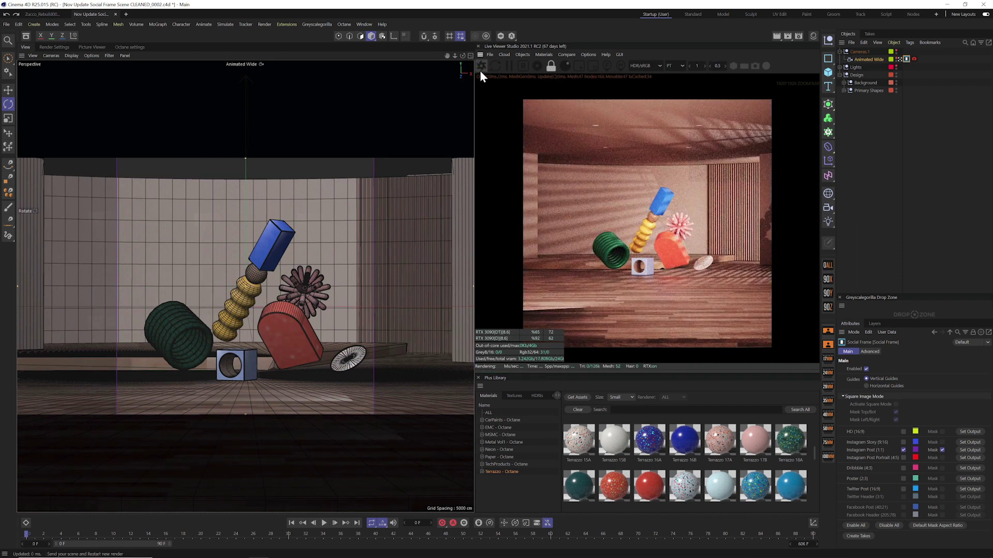
pyautogui.click(718, 66)
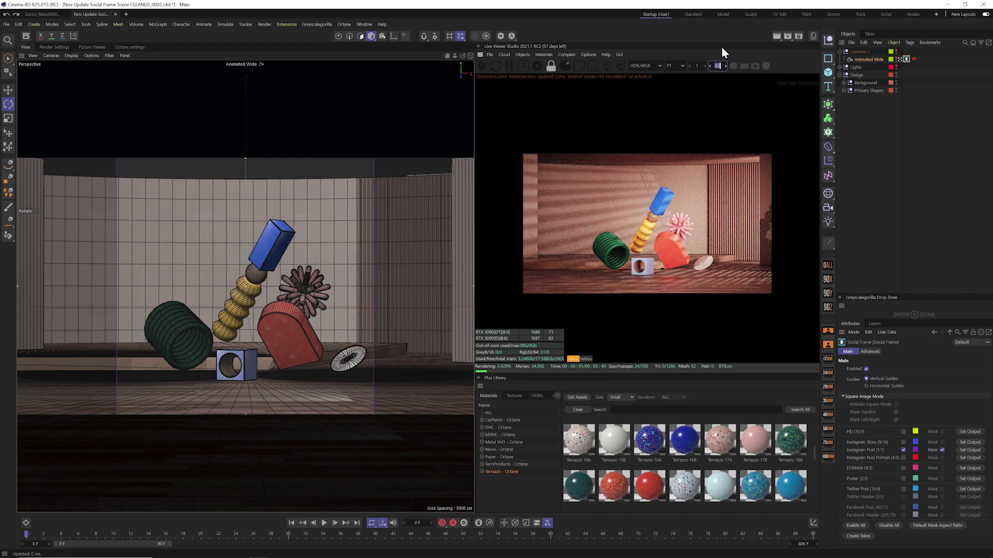
pyautogui.write('0.7')
pyautogui.press('Return')
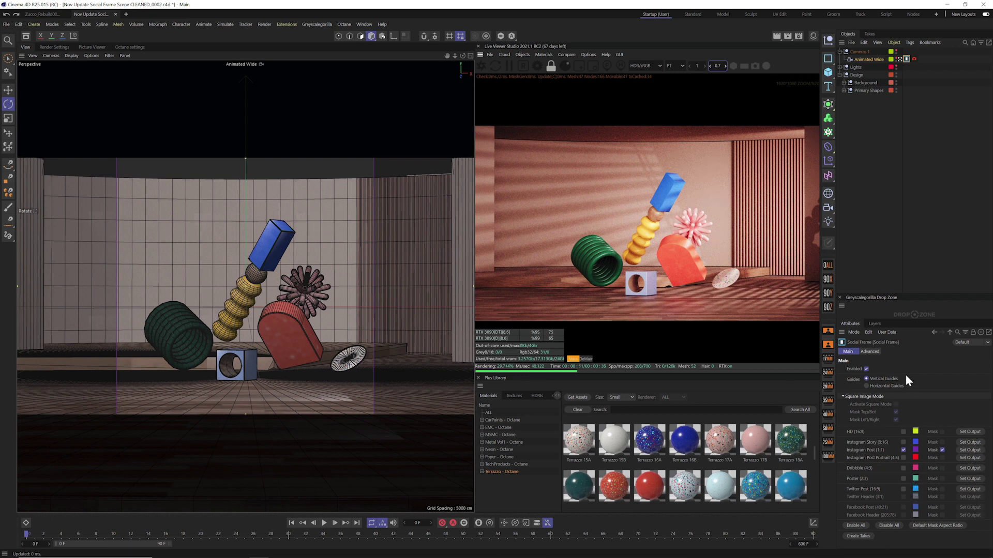
# Step: Switch to horizontal guides, unmask Instagram Post and enable the masked Twitter Header (3:1) guide
pyautogui.click(867, 386)
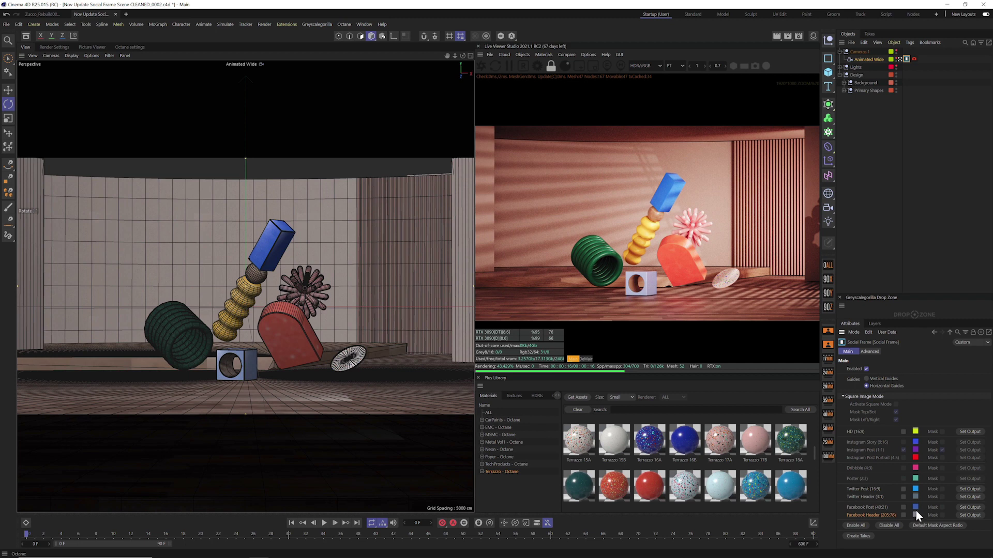
pyautogui.click(903, 508)
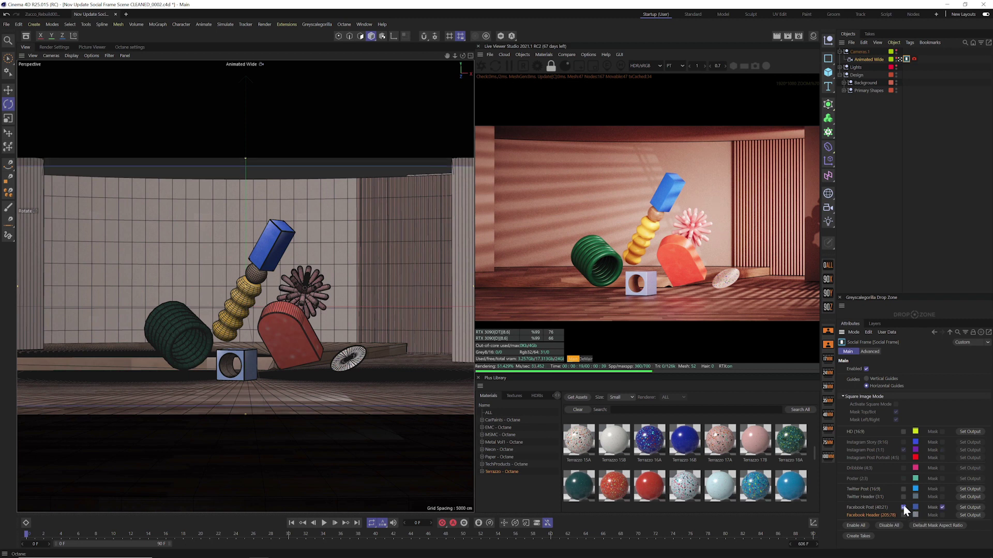
pyautogui.click(902, 504)
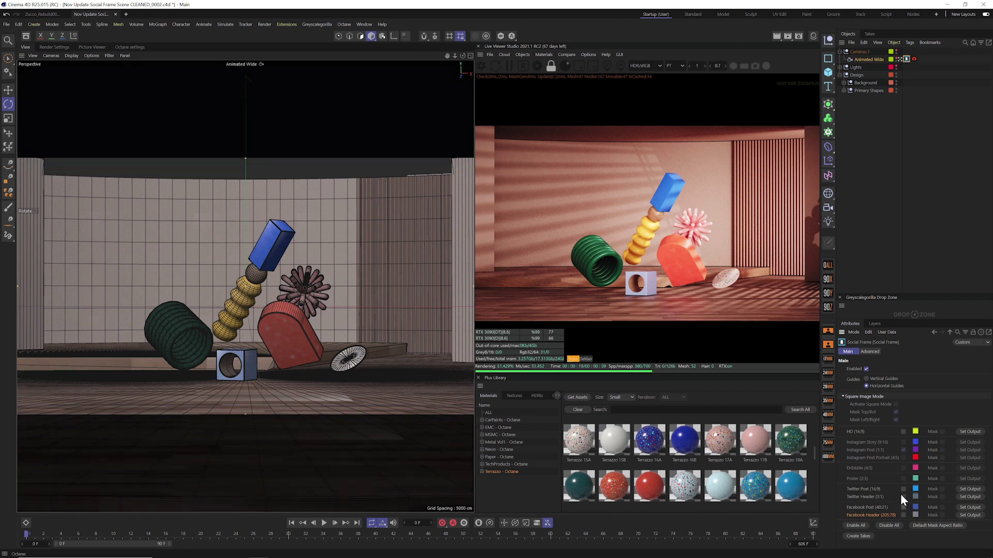
pyautogui.click(903, 497)
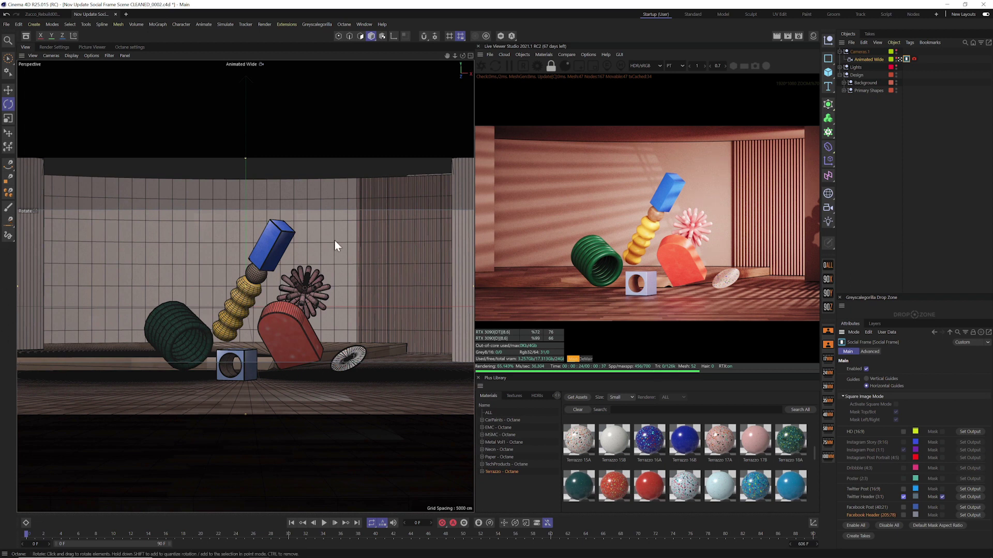
pyautogui.click(871, 351)
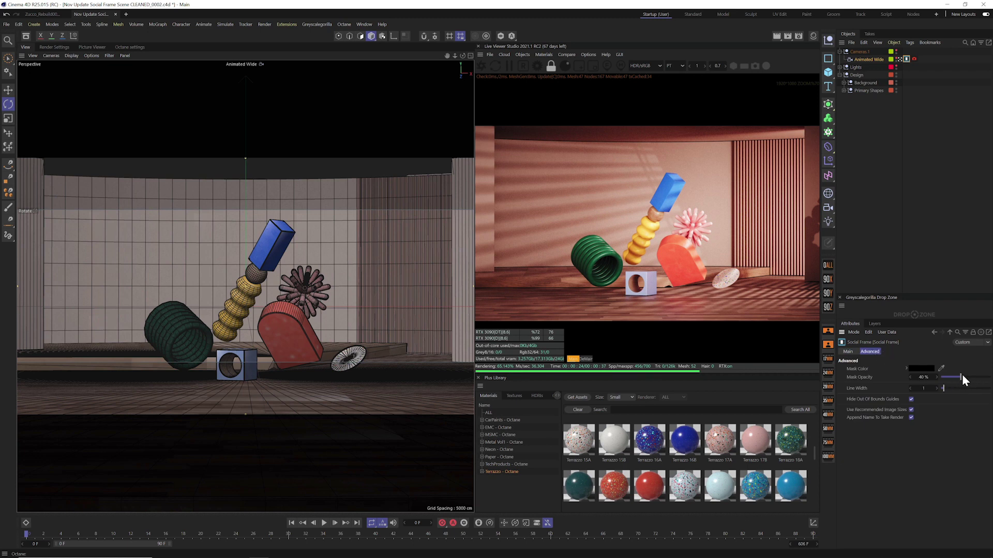
# Step: Raise the Social Frame mask opacity to 92% and the line width to 1.9
pyautogui.moveTo(963, 377); pyautogui.dragTo(984, 383)
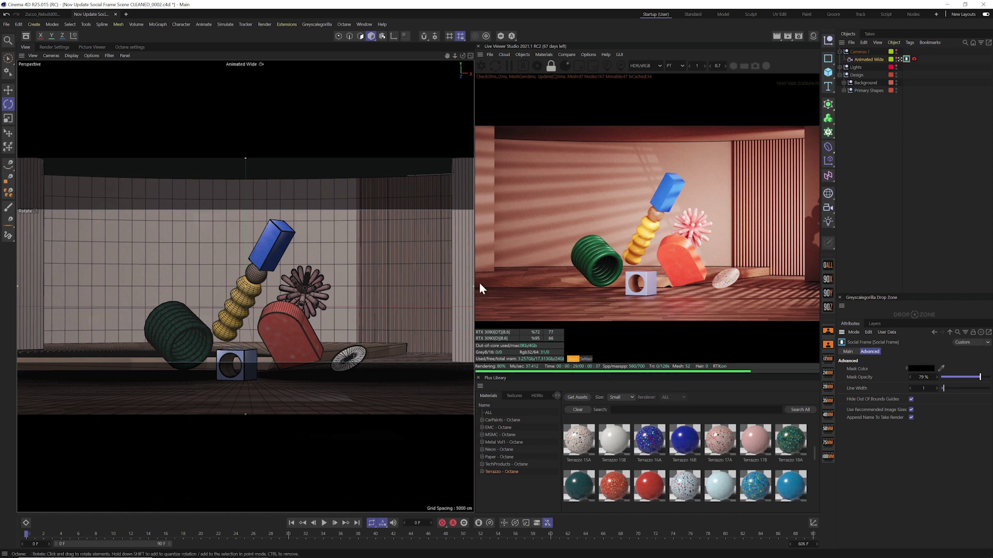
pyautogui.moveTo(945, 389); pyautogui.dragTo(959, 383)
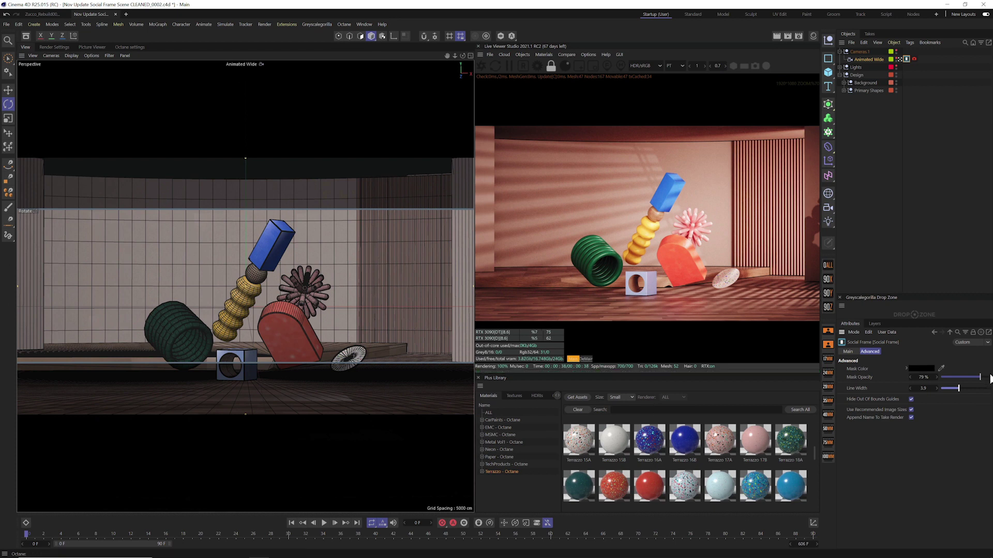
pyautogui.moveTo(982, 377); pyautogui.dragTo(986, 377)
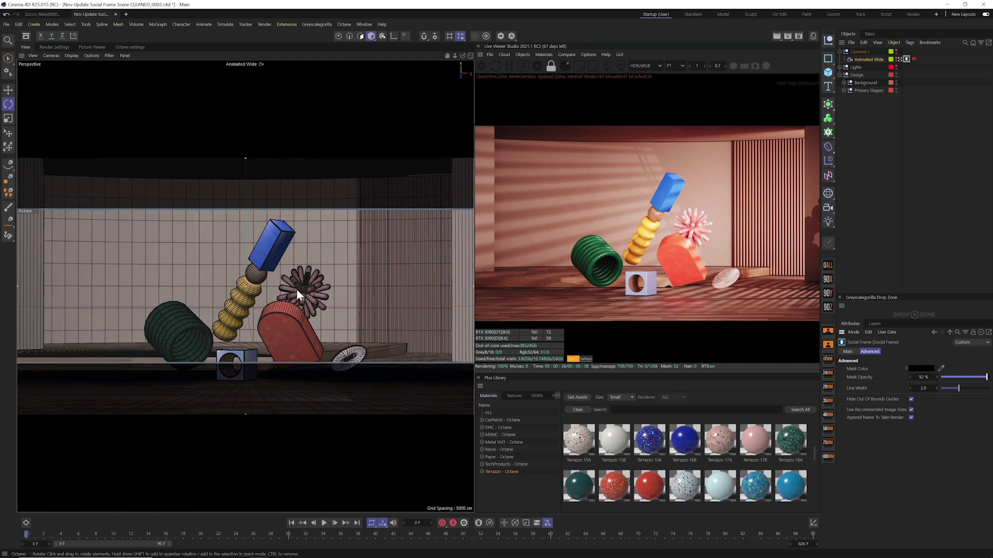
pyautogui.moveTo(278, 311)
pyautogui.keyDown('alt'); pyautogui.mouseDown(button='middle')
pyautogui.moveTo(263, 302)
pyautogui.moveTo(278, 304)
pyautogui.mouseUp(button='middle'); pyautogui.keyUp('alt')
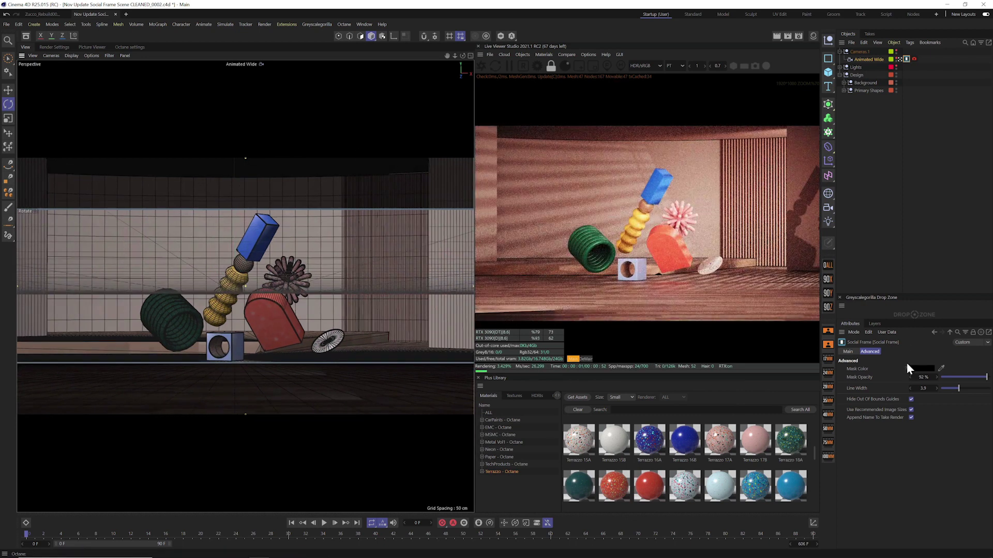
# Step: In the Main settings, re-toggle Twitter Header (3:1) and switch to Vertical Guides
pyautogui.click(850, 351)
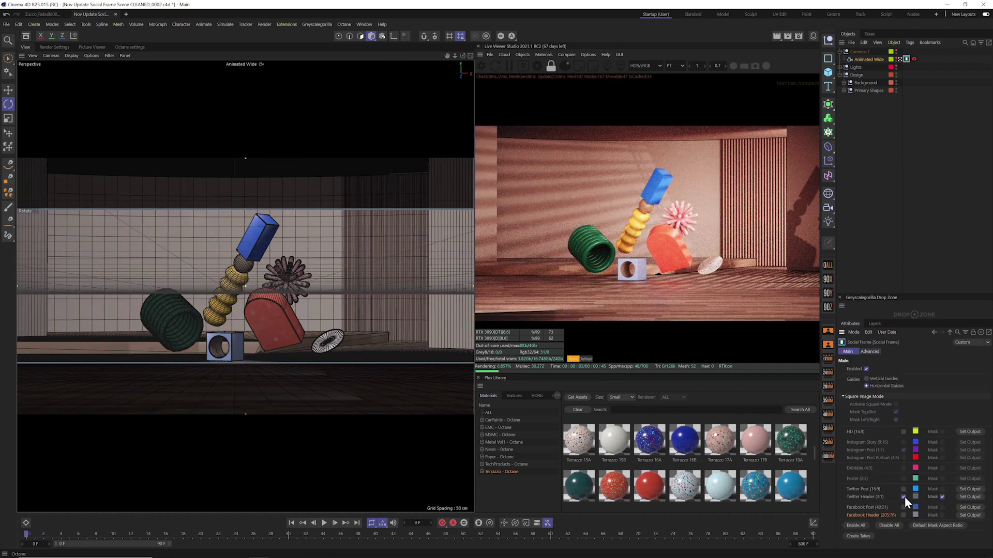
pyautogui.click(903, 497)
pyautogui.click(904, 496)
pyautogui.click(865, 378)
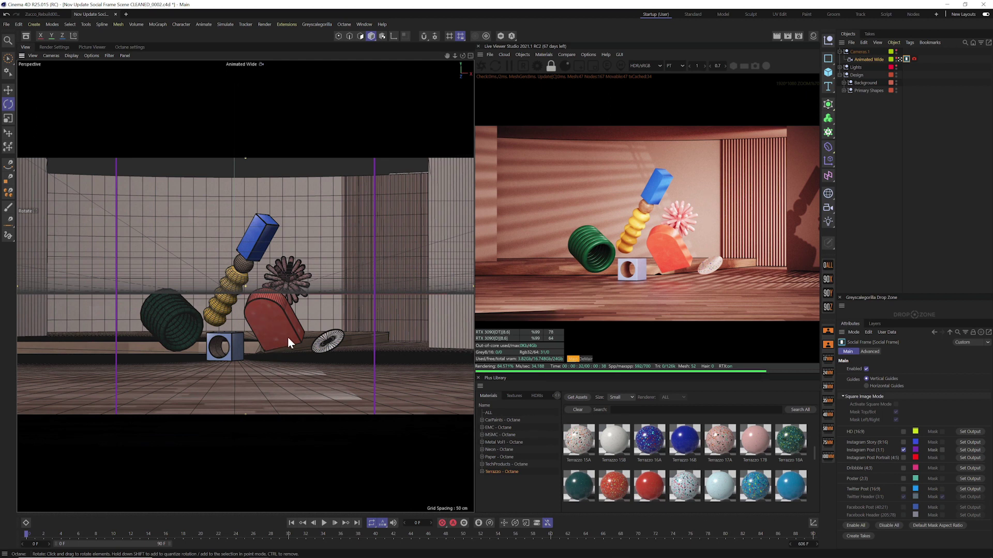
# Step: Enable unmasked Instagram Story (9:16) guides, keeping the Instagram Post (1:1) lines unmasked
pyautogui.moveTo(288, 337)
pyautogui.mouseDown()
pyautogui.moveTo(271, 337)
pyautogui.moveTo(274, 352)
pyautogui.moveTo(262, 345)
pyautogui.moveTo(270, 340)
pyautogui.mouseUp()
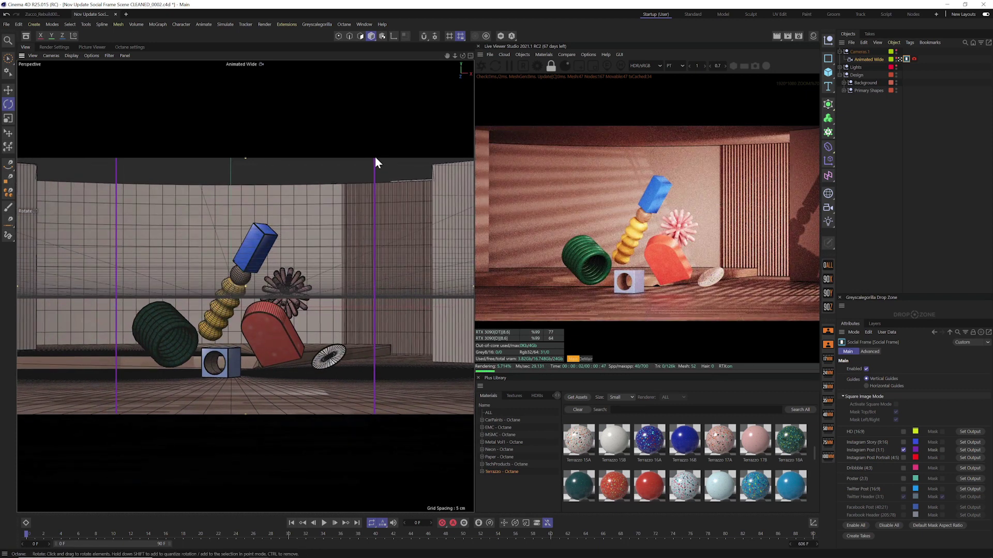
pyautogui.click(903, 442)
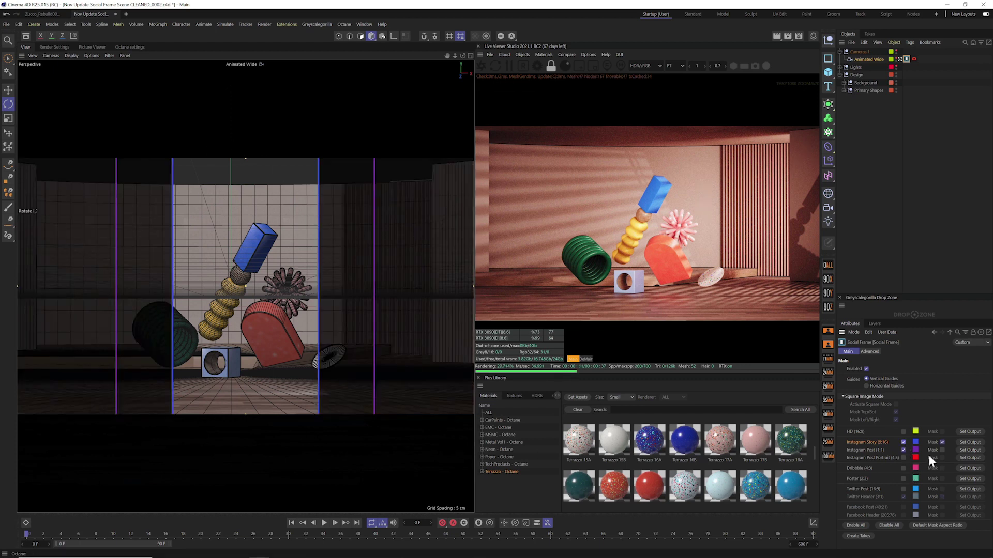
pyautogui.click(941, 442)
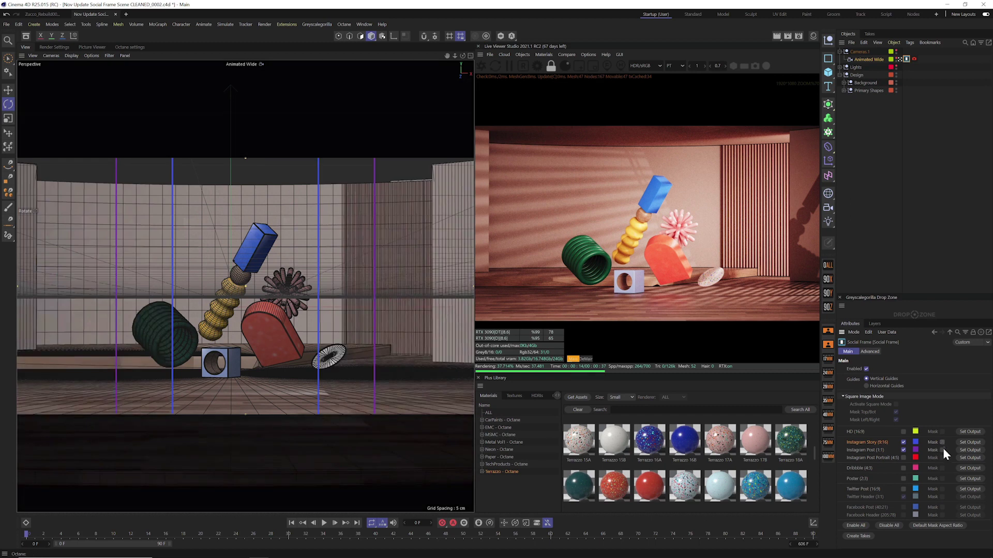
pyautogui.click(942, 449)
pyautogui.click(942, 450)
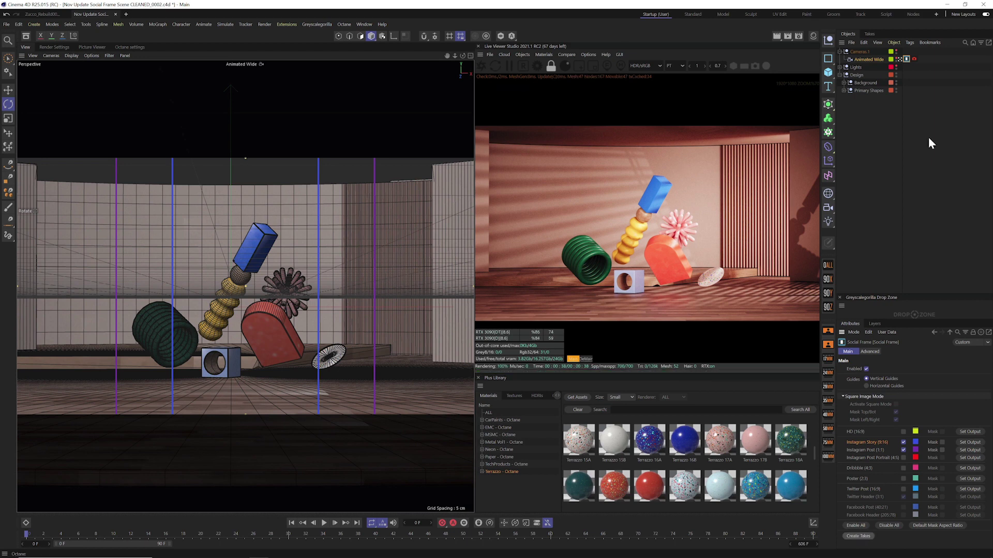
# Step: Show the Takes list with Main, InstagramStory and InstagramPost, and open its take-rendering options
pyautogui.click(870, 34)
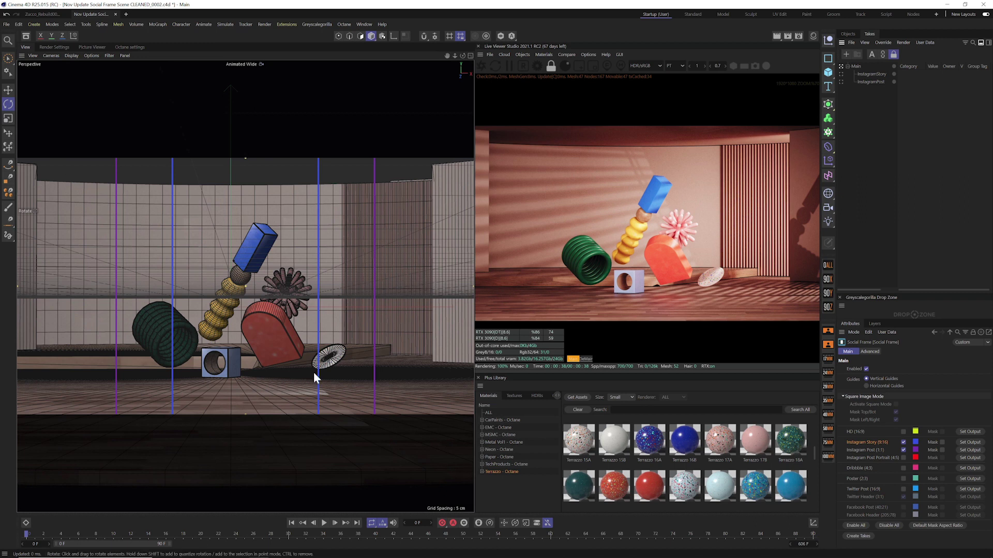
pyautogui.click(904, 42)
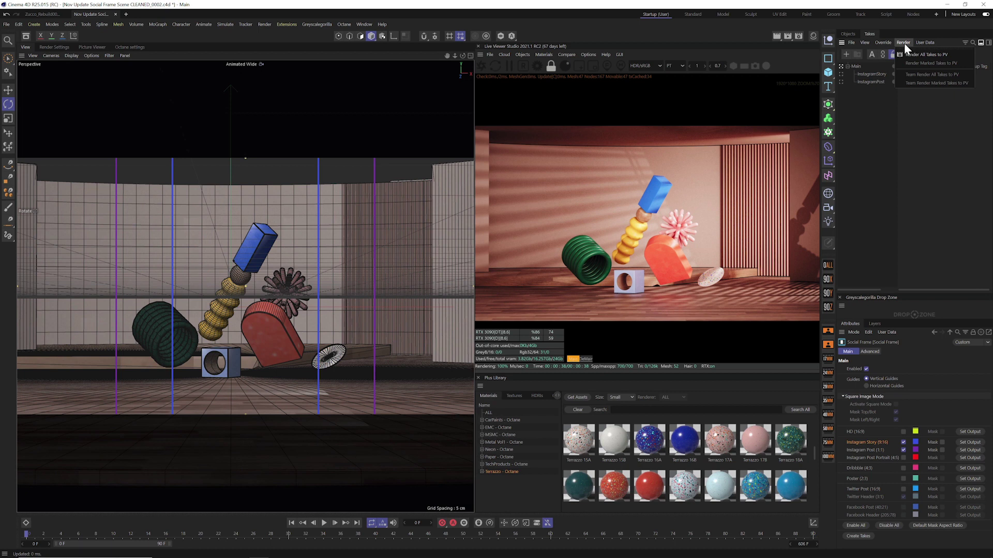
# Step: Dismiss the take-rendering options and bring up the Render Settings Save section
pyautogui.click(860, 110)
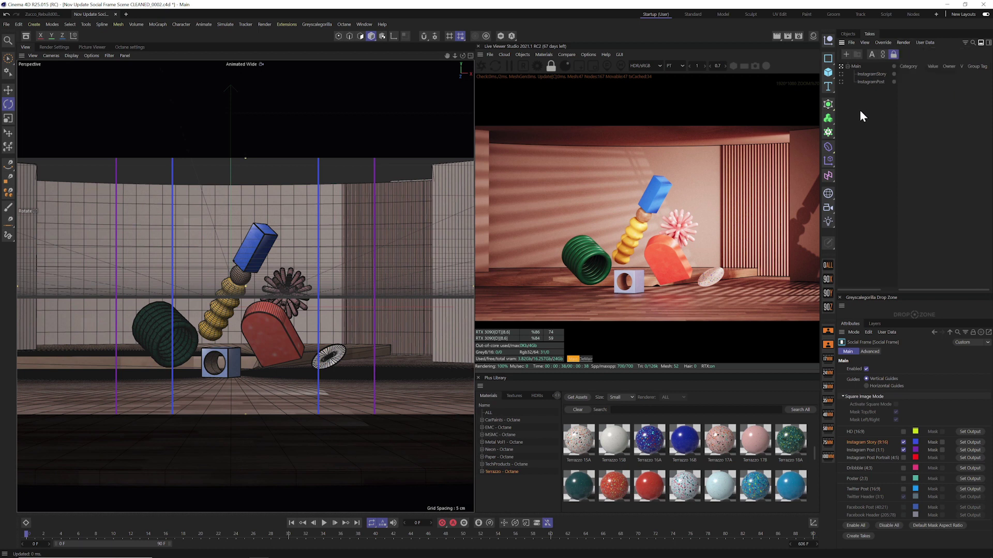
pyautogui.click(88, 47)
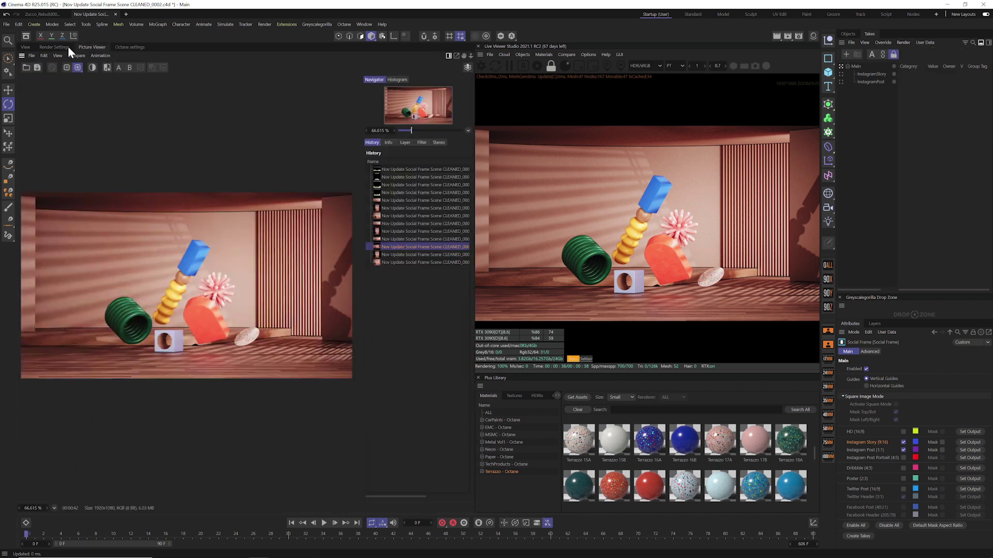
pyautogui.click(54, 47)
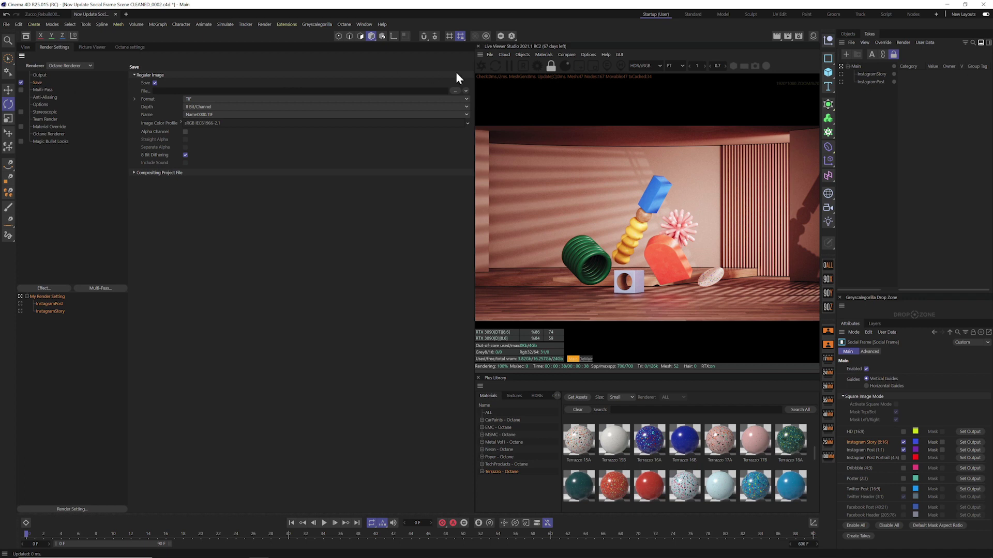
# Step: Set the render save file name to $prj_$take using the Project Name and Current Take Name tokens
pyautogui.click(466, 91)
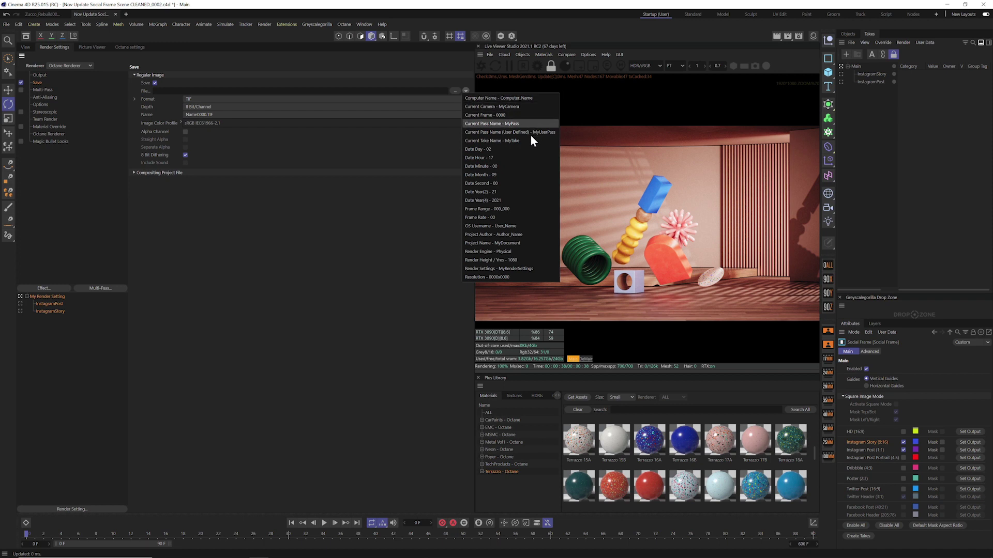
pyautogui.click(523, 243)
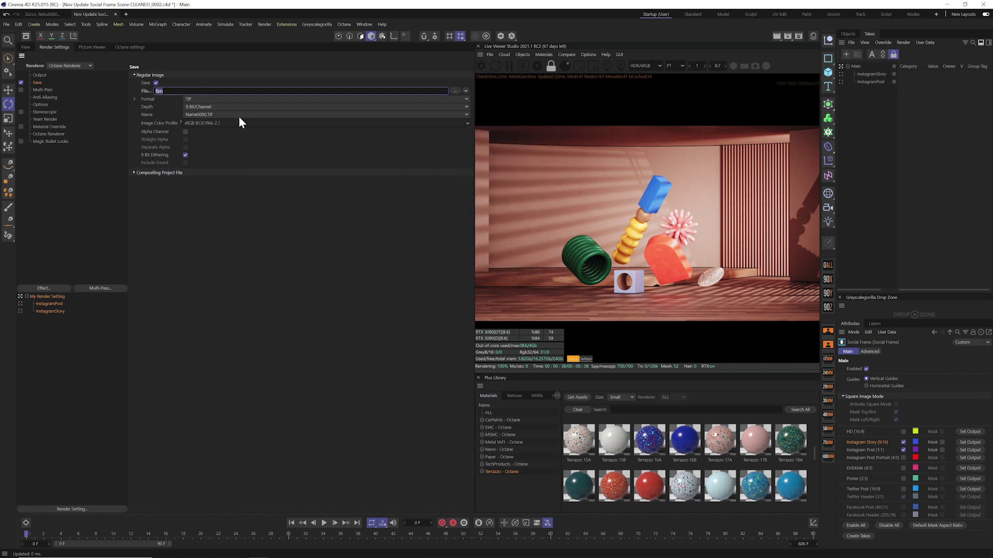
pyautogui.click(202, 90)
pyautogui.press('BackSpace')
pyautogui.write('j_')
pyautogui.click(466, 90)
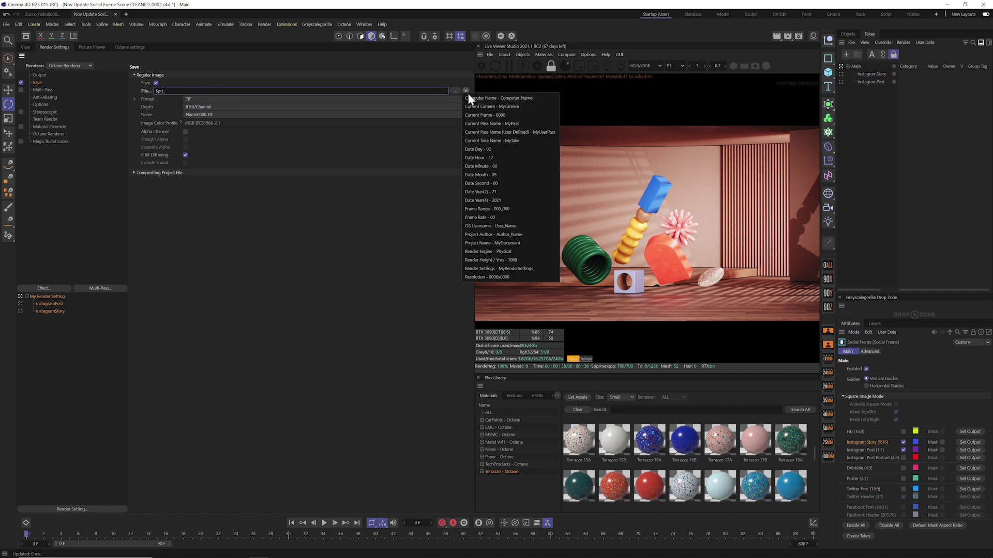
pyautogui.click(494, 141)
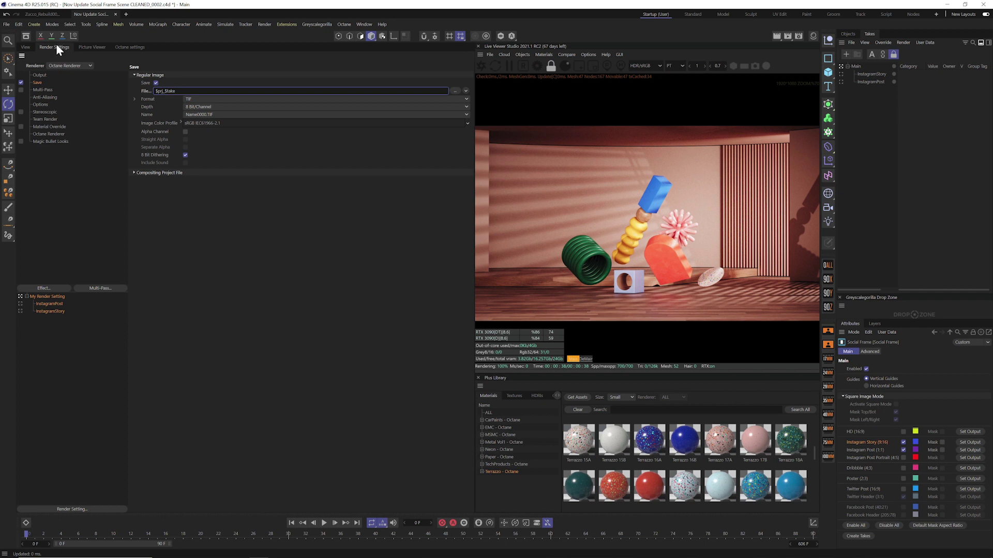
pyautogui.click(25, 47)
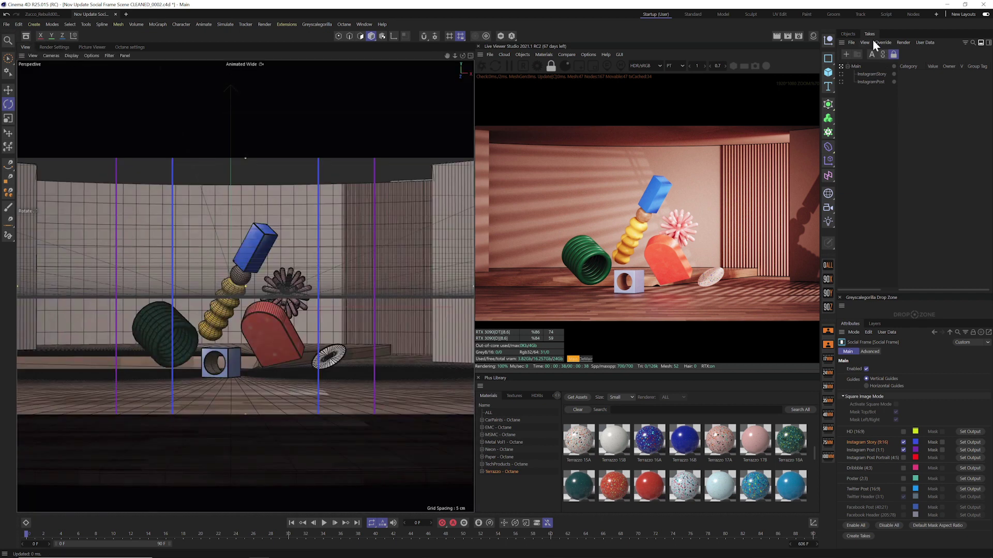
# Step: Render all takes (Main, InstagramStory, InstagramPost) to the Picture Viewer
pyautogui.click(903, 42)
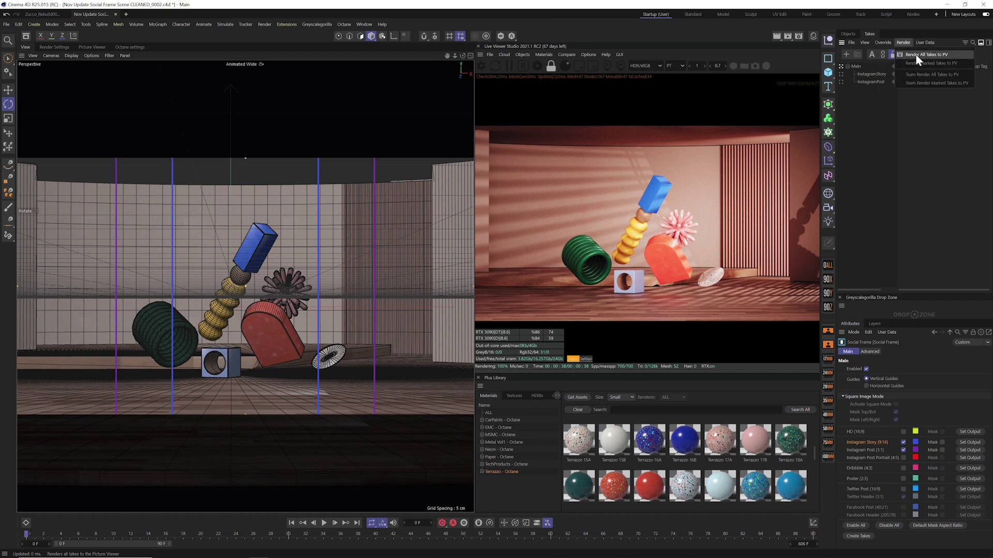
pyautogui.click(915, 54)
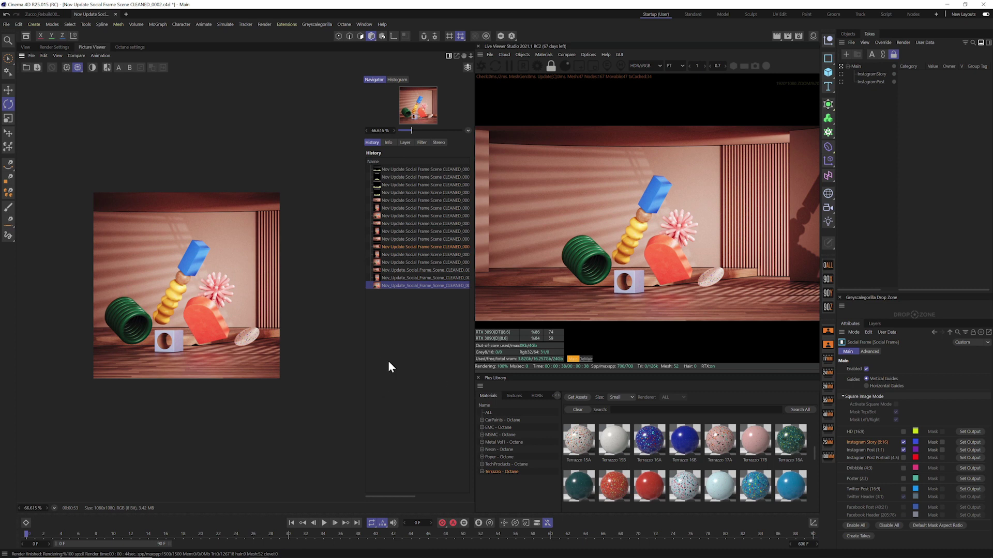
# Step: Flip between the Main, InstagramStory and InstagramPost renders in the History, then return to the viewport's Objects list
pyautogui.hscroll(5, 415, 281)
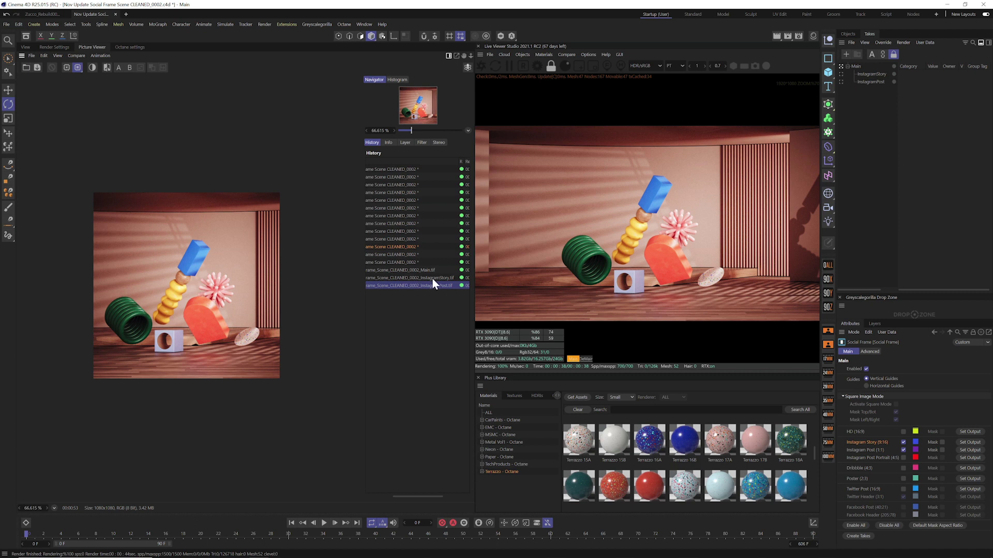
pyautogui.click(433, 277)
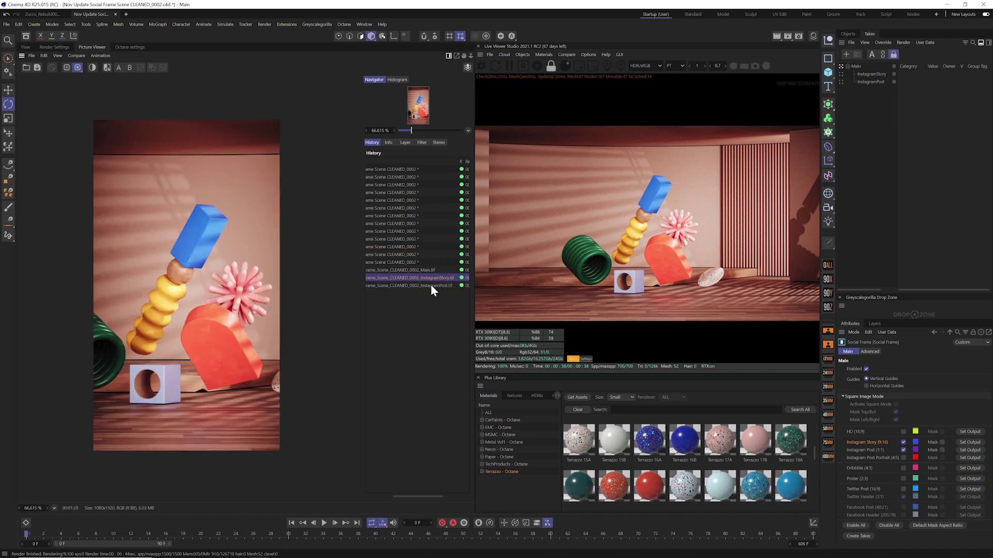
pyautogui.click(432, 286)
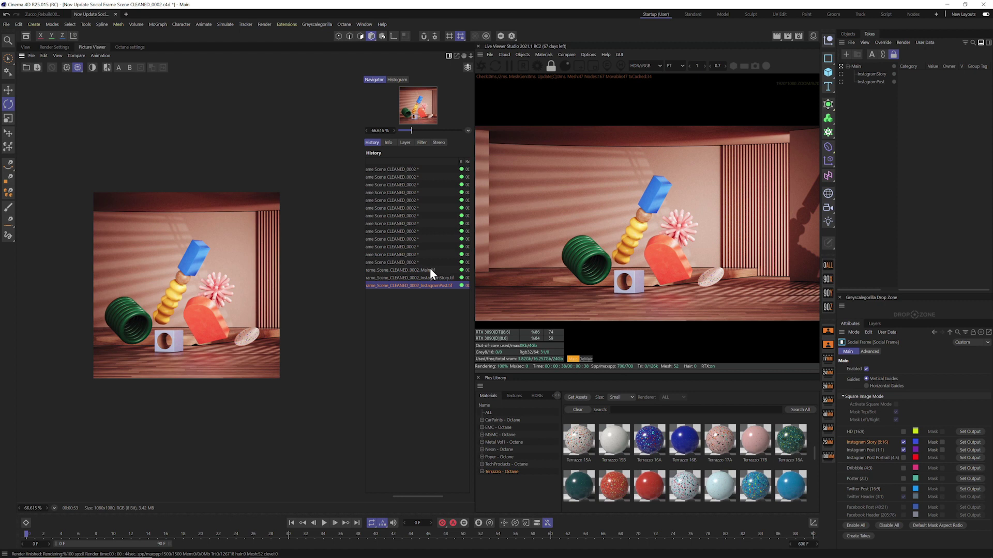
pyautogui.click(429, 270)
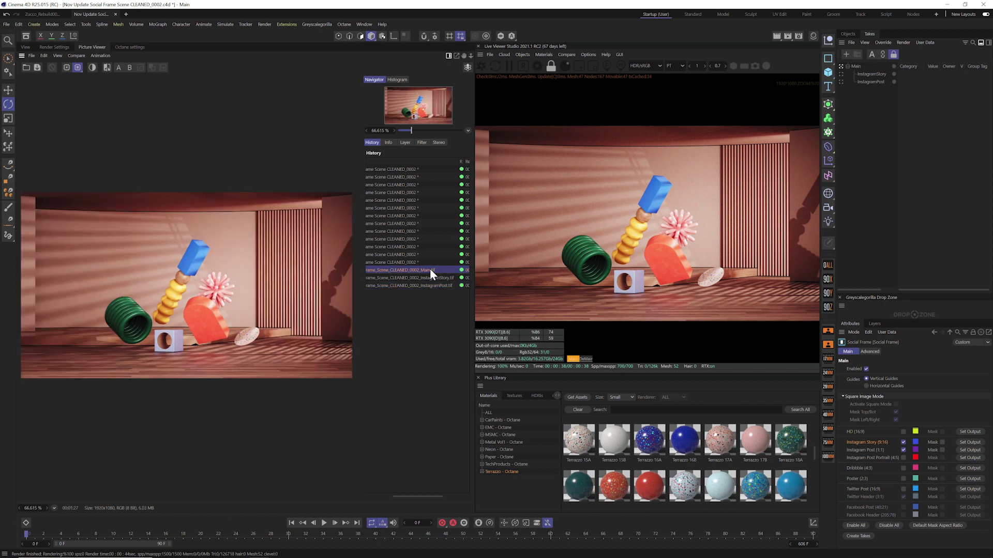
pyautogui.click(430, 277)
pyautogui.click(430, 284)
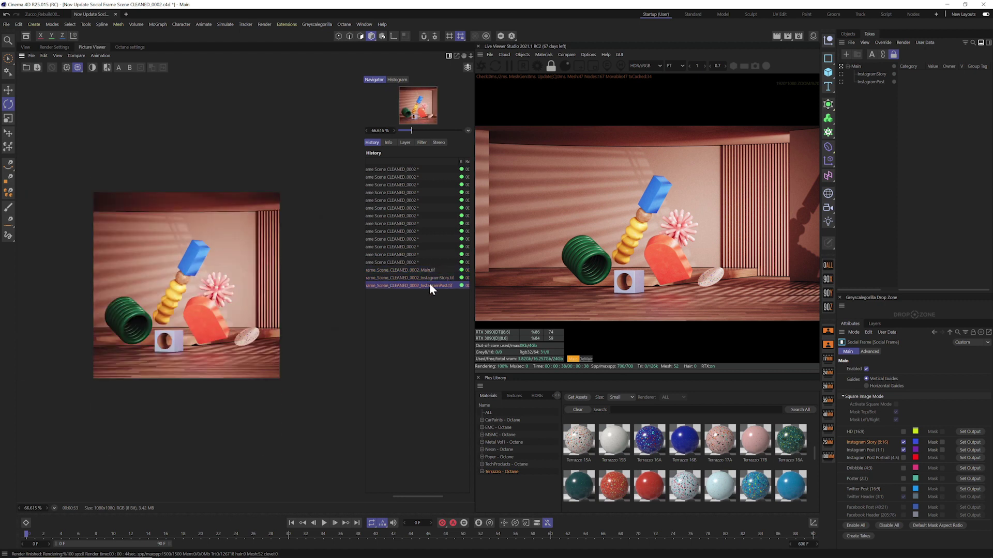
pyautogui.click(25, 47)
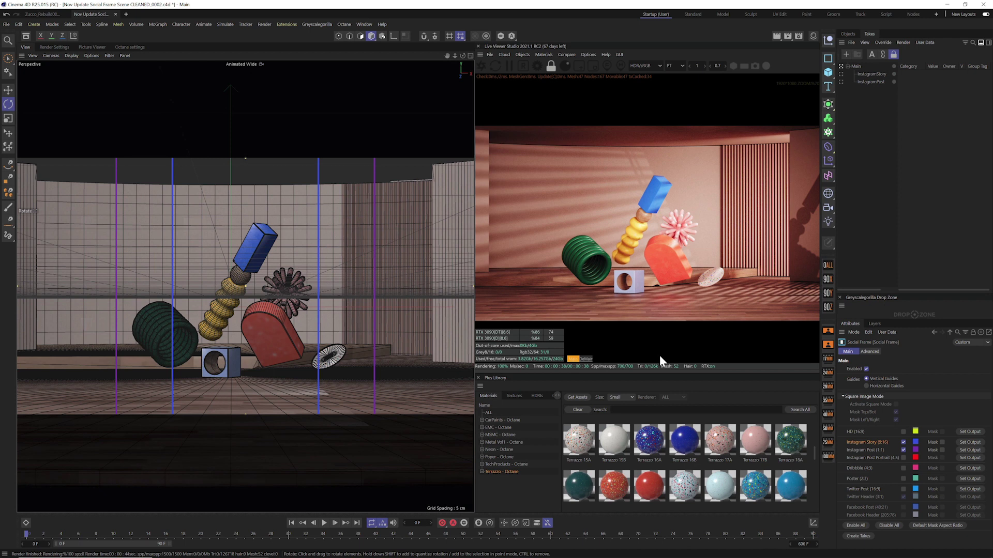
pyautogui.click(849, 33)
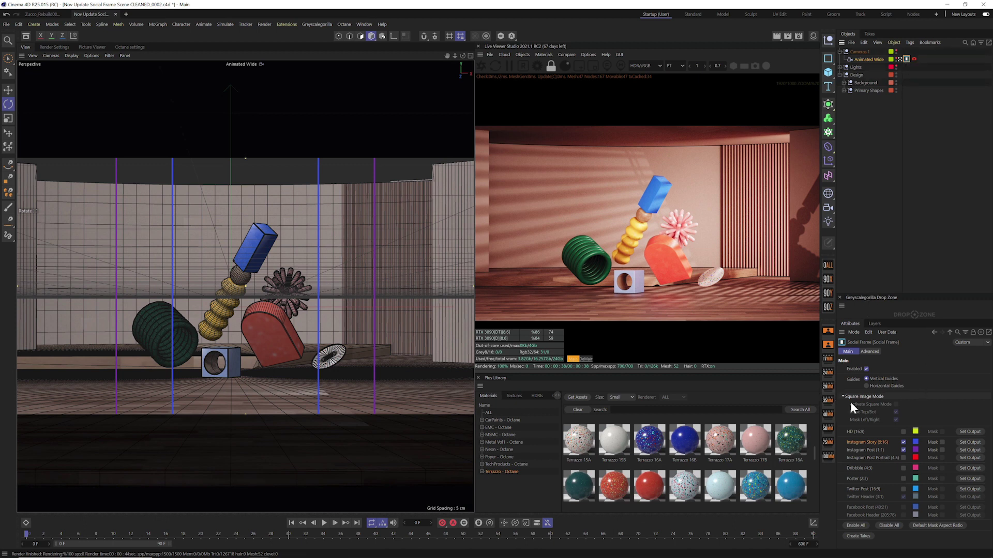
# Step: Change the Social Frame Guides option from Vertical Guides to Horizontal Guides
pyautogui.click(867, 385)
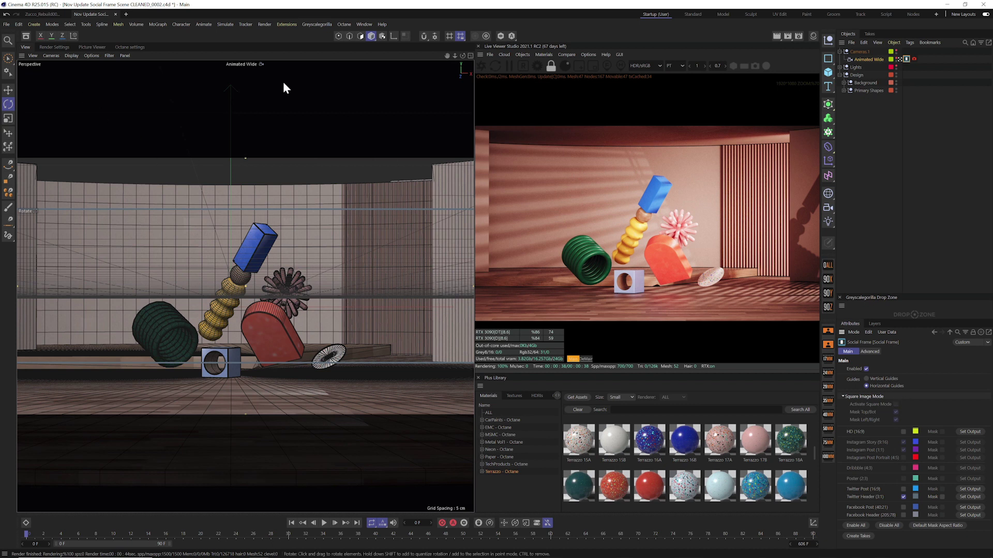
# Step: Inspect the Output sizes of My Render Setting, InstagramPost and InstagramStory render settings
pyautogui.click(93, 46)
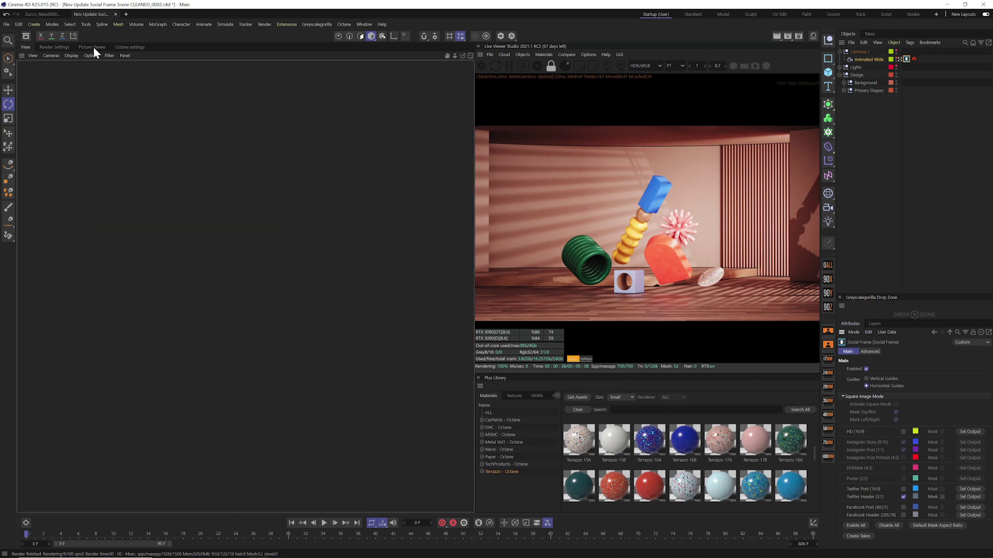
pyautogui.click(64, 46)
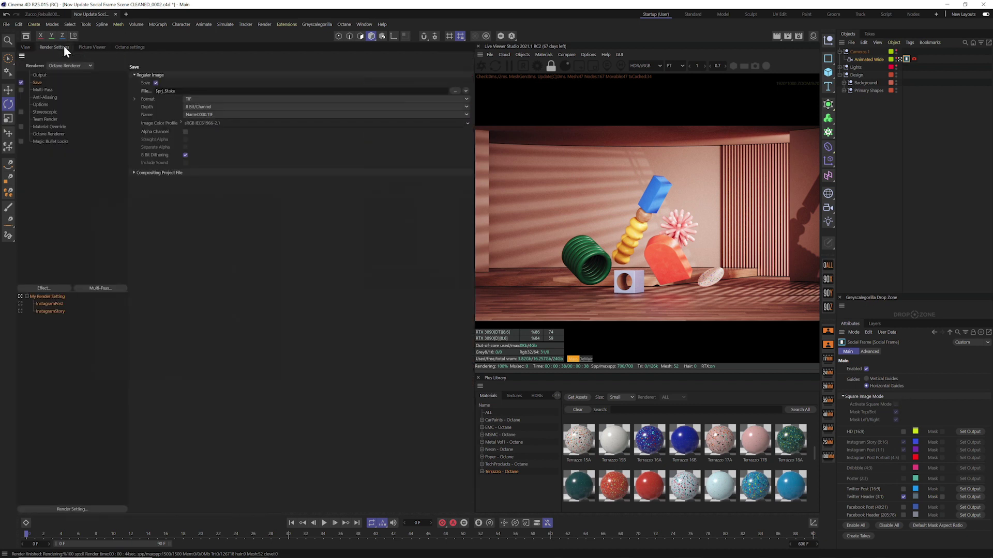
pyautogui.click(41, 75)
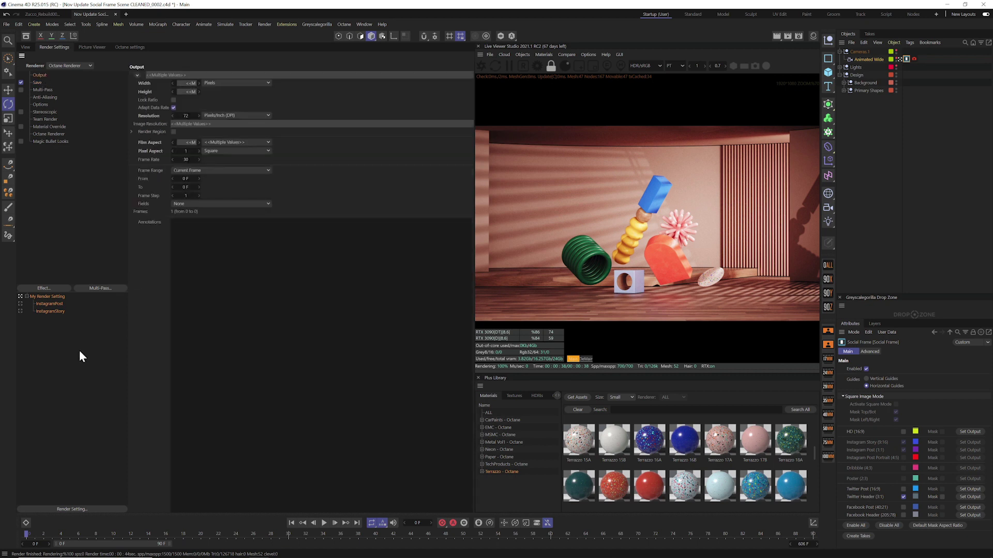
pyautogui.click(45, 297)
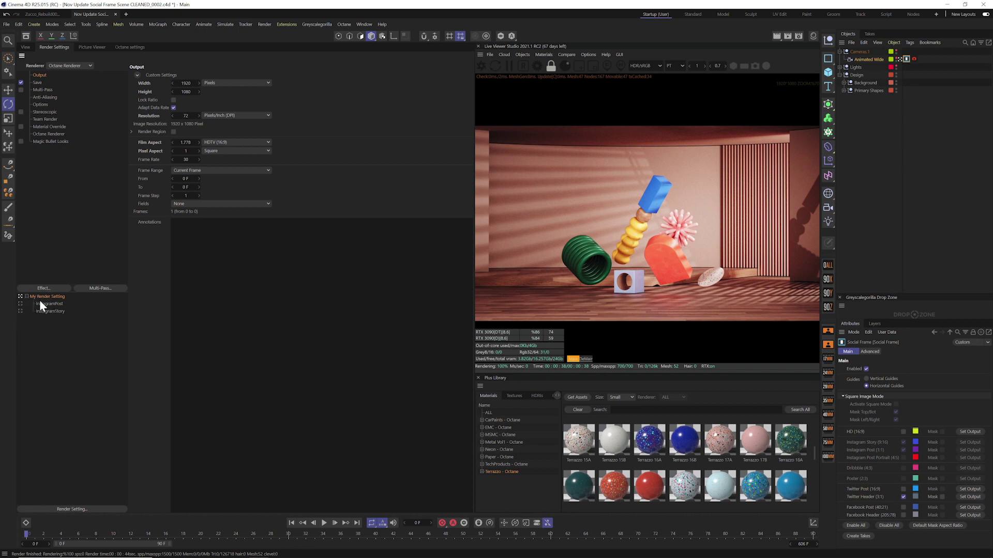
pyautogui.click(20, 303)
pyautogui.click(20, 312)
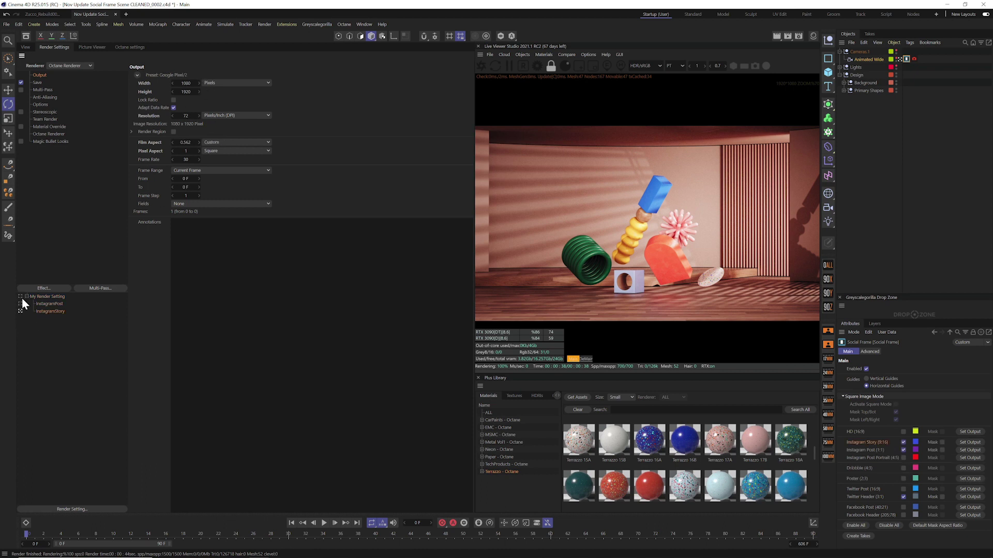
pyautogui.click(20, 296)
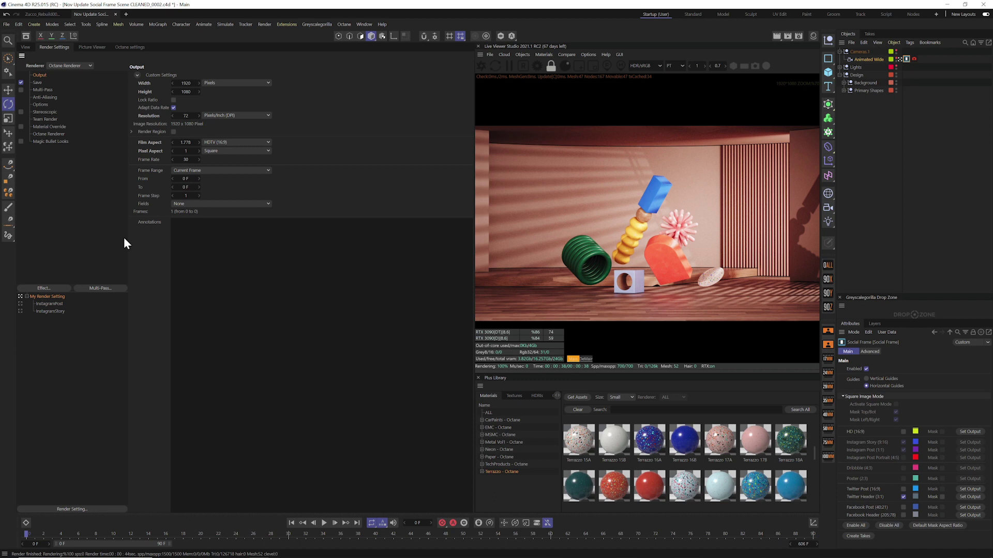
pyautogui.moveTo(71, 340); pyautogui.dragTo(41, 299)
# Step: Set the main output height to 1920 for a 1920 × 1920 frame
pyautogui.click(868, 34)
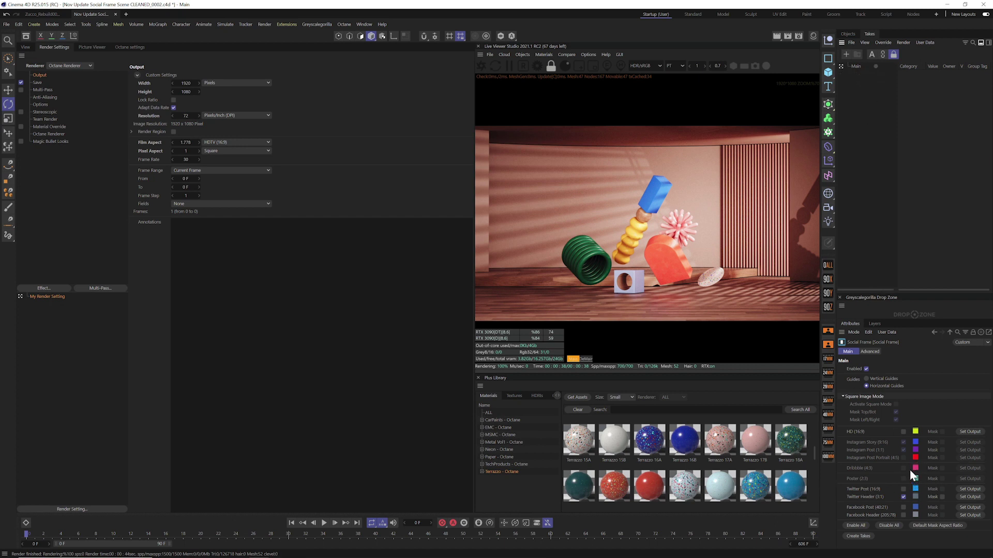
pyautogui.doubleClick(185, 91)
pyautogui.write('1920')
pyautogui.press('Return')
# Step: Zoom into the viewport and tick Activate Square Mode in the Social Frame tag
pyautogui.click(25, 46)
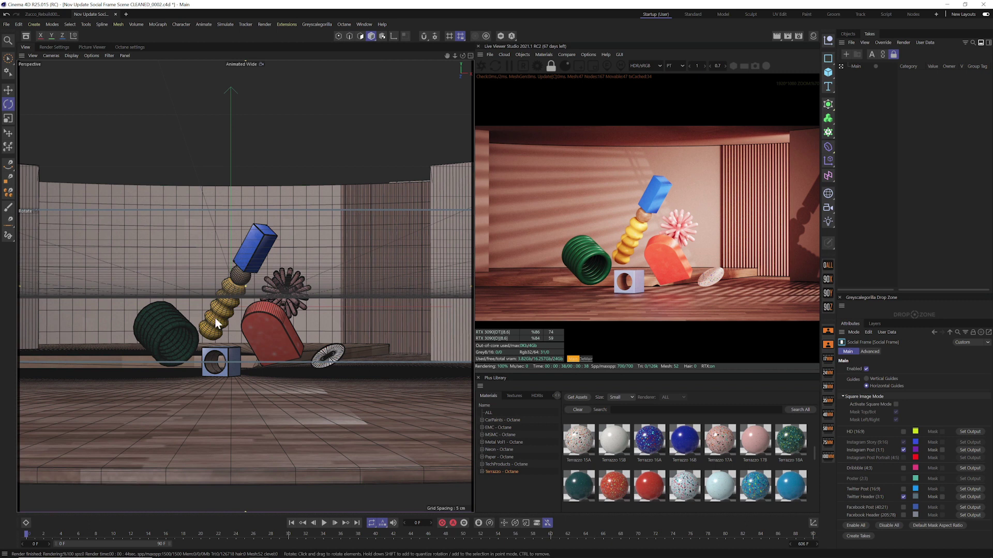
pyautogui.scroll(3, 246, 324)
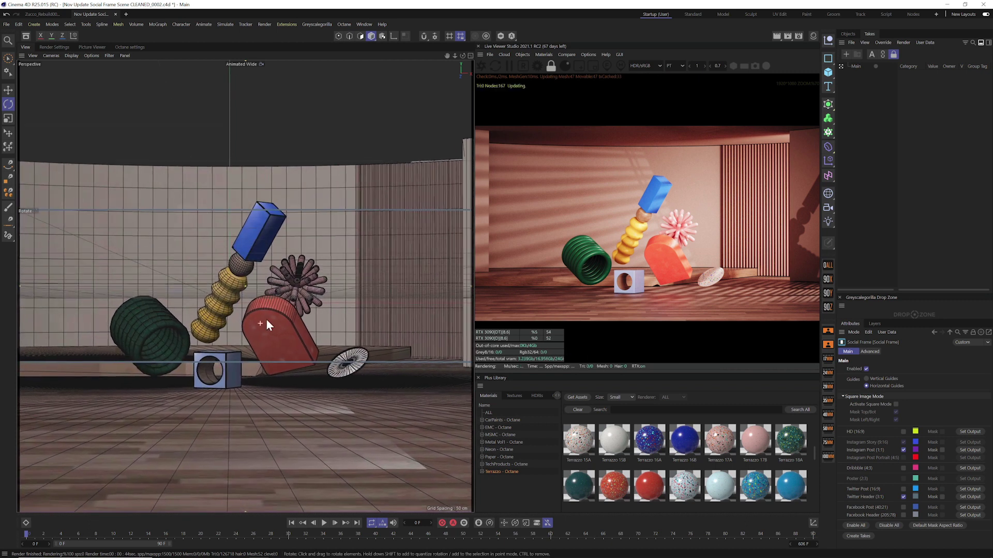
pyautogui.scroll(1, 271, 316)
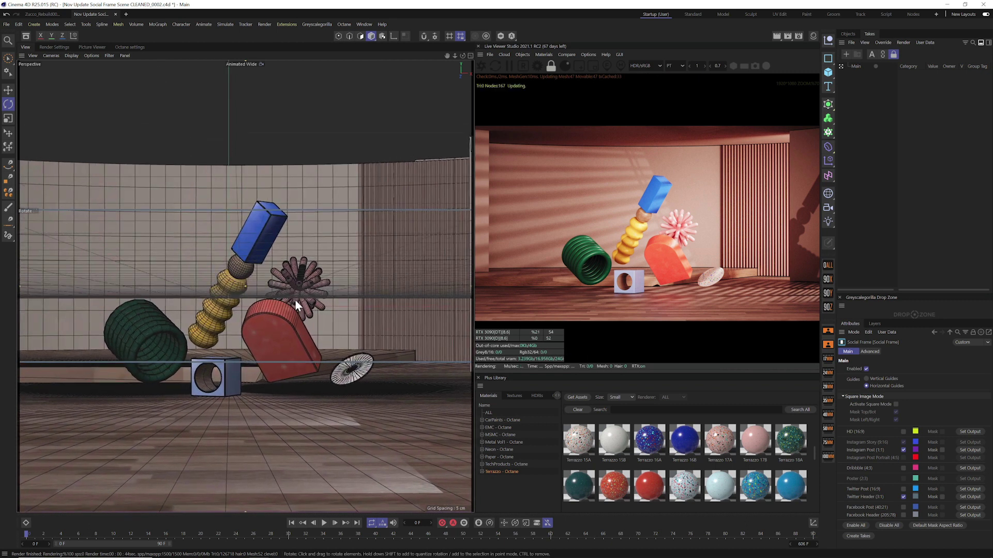
pyautogui.click(895, 405)
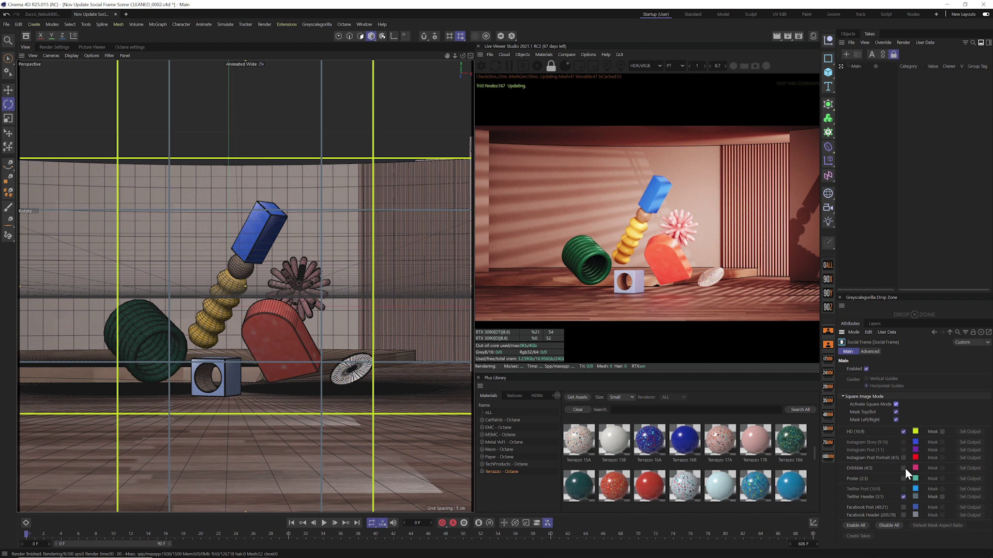
# Step: Turn off Twitter Header (3:1), enable the HD (16:9) mask, and set Mask Opacity to 46%
pyautogui.click(903, 497)
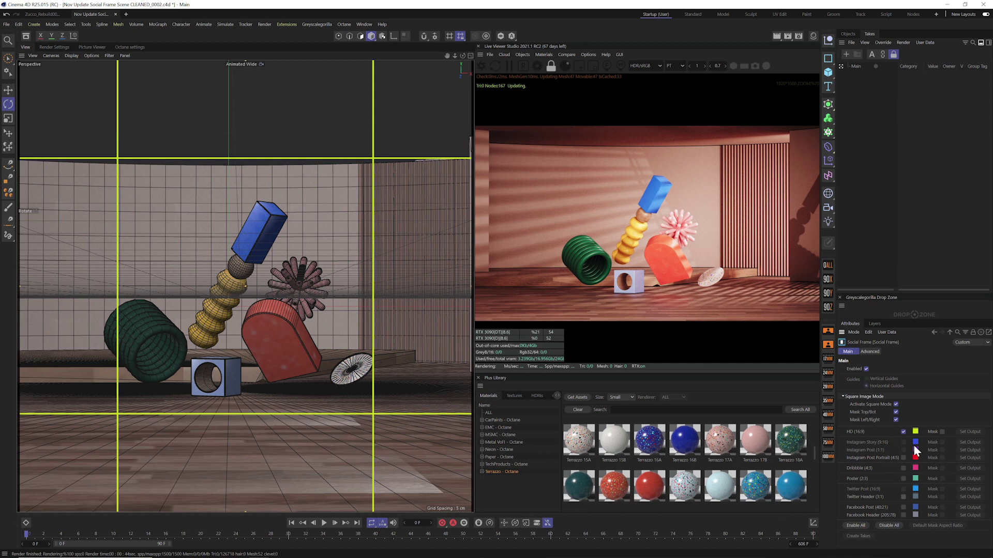
pyautogui.click(942, 431)
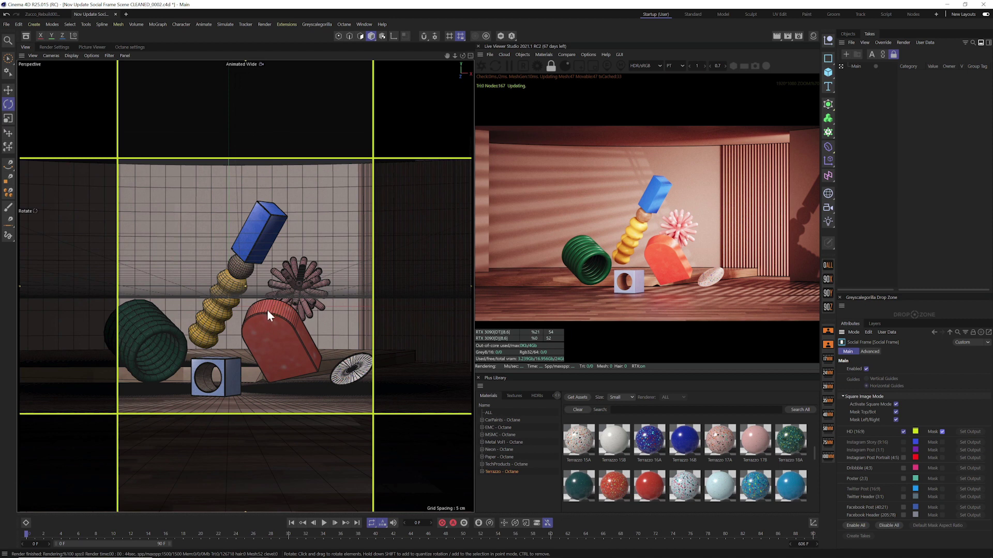
pyautogui.click(869, 351)
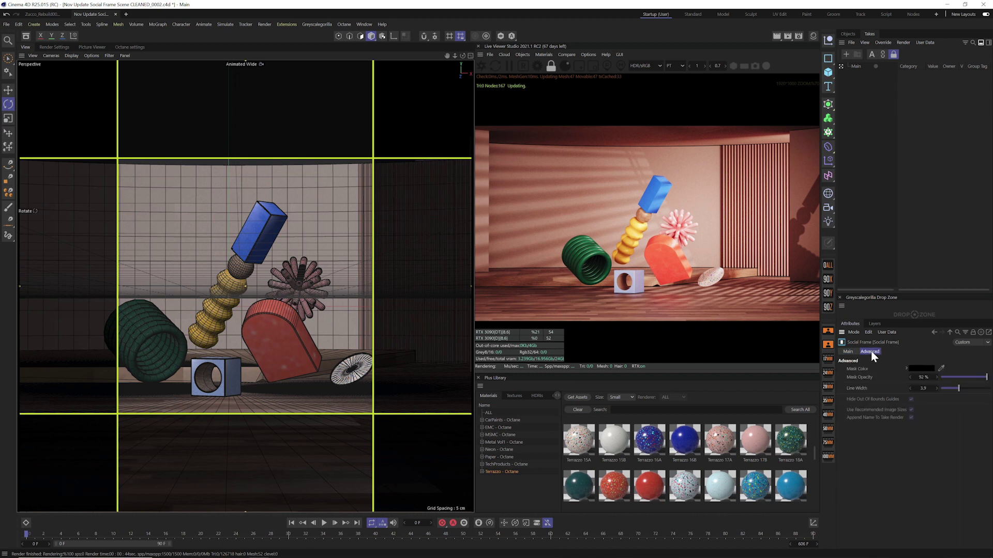
pyautogui.click(964, 376)
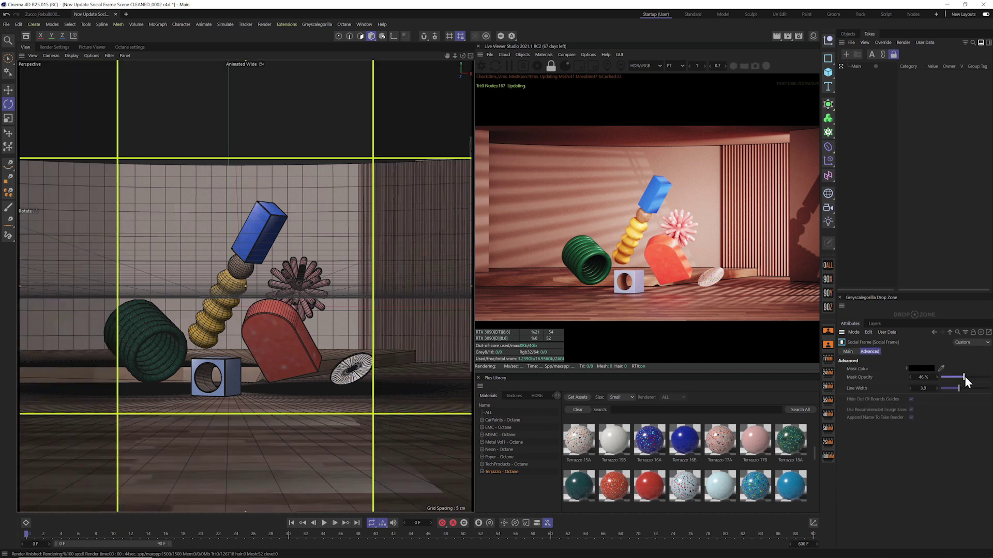
pyautogui.click(848, 351)
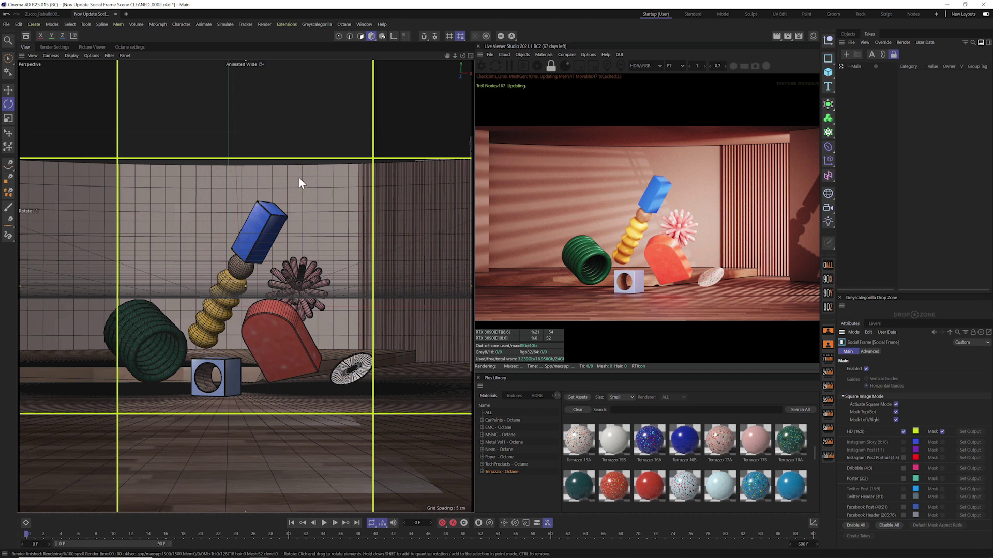
pyautogui.keyDown('alt'); pyautogui.moveTo(298, 297); pyautogui.dragTo(345, 302); pyautogui.keyUp('alt')
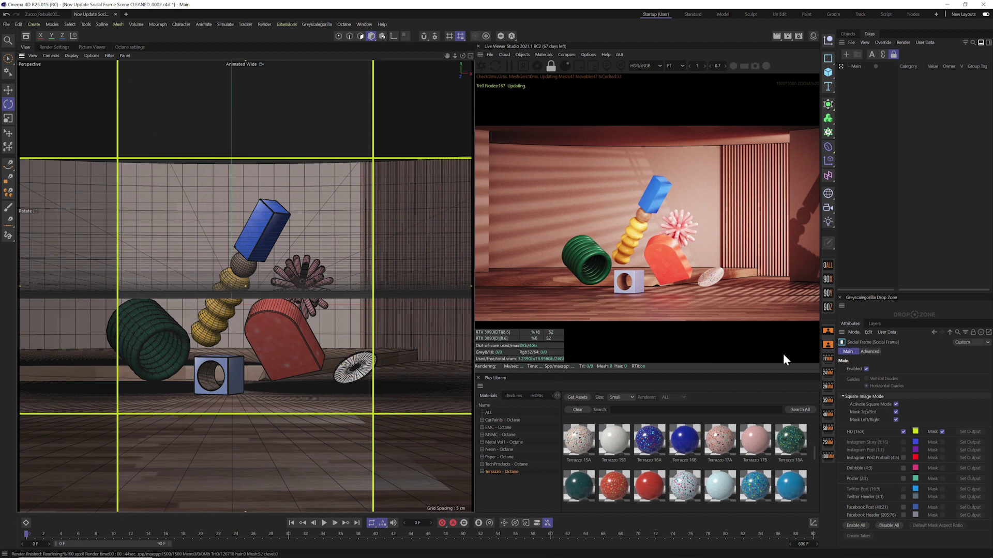
# Step: Replace the HD (16:9) guides with masked Dribbble (4:3) guides, briefly trying Instagram Post Portrait (4:5)
pyautogui.click(902, 431)
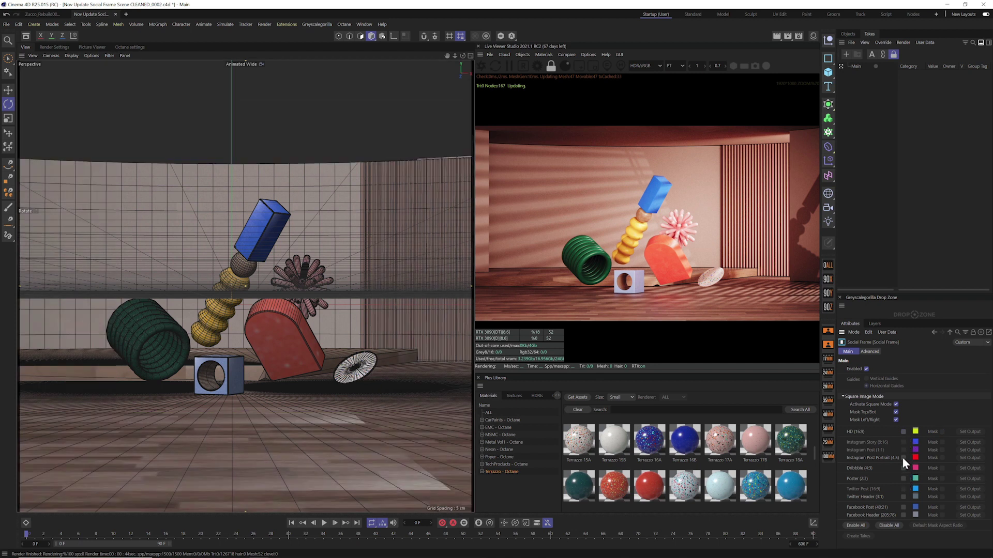
pyautogui.click(903, 458)
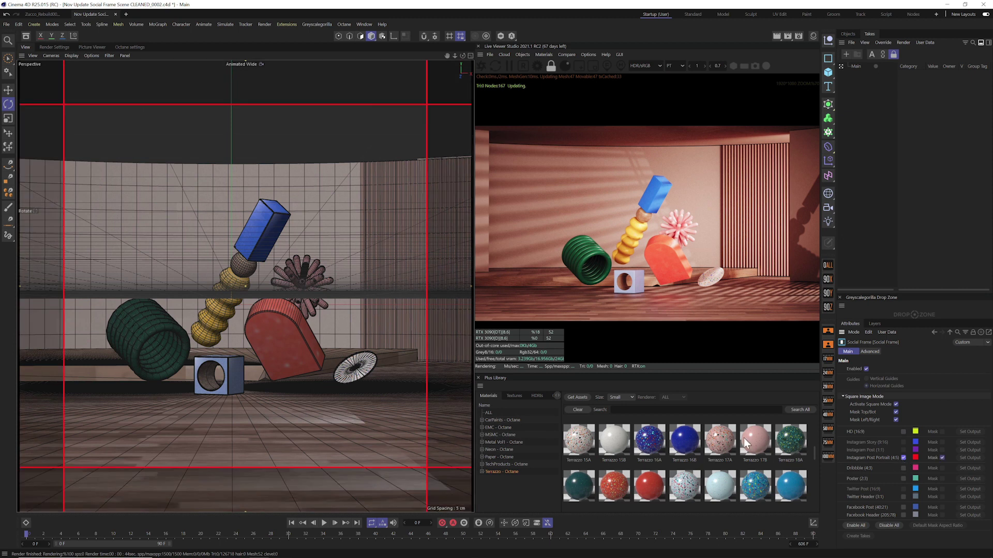
pyautogui.click(904, 468)
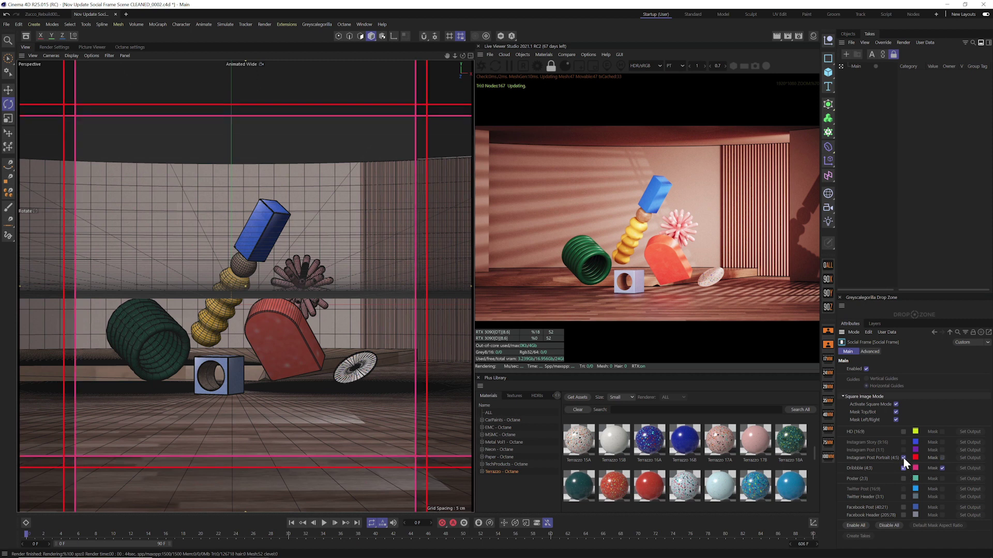
pyautogui.click(902, 457)
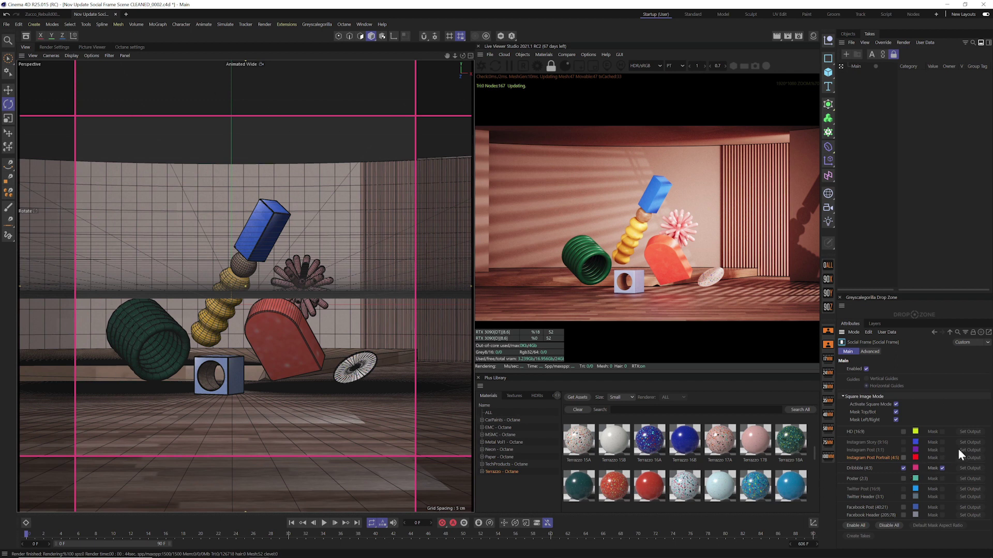
pyautogui.click(914, 465)
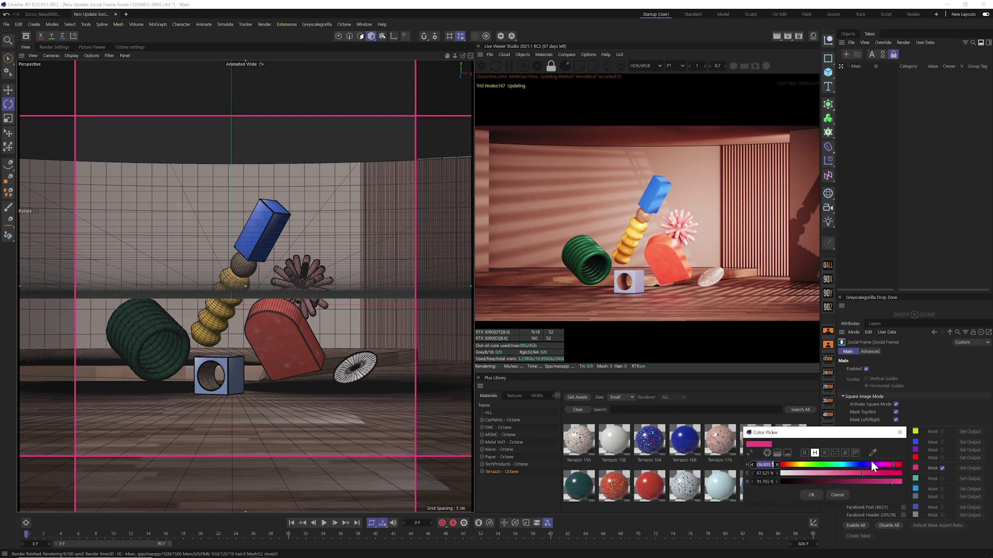
# Step: Set the Dribbble guide hue to 350 for purple, then enable guides for all ratios
pyautogui.write('350')
pyautogui.press('Return')
pyautogui.click(810, 495)
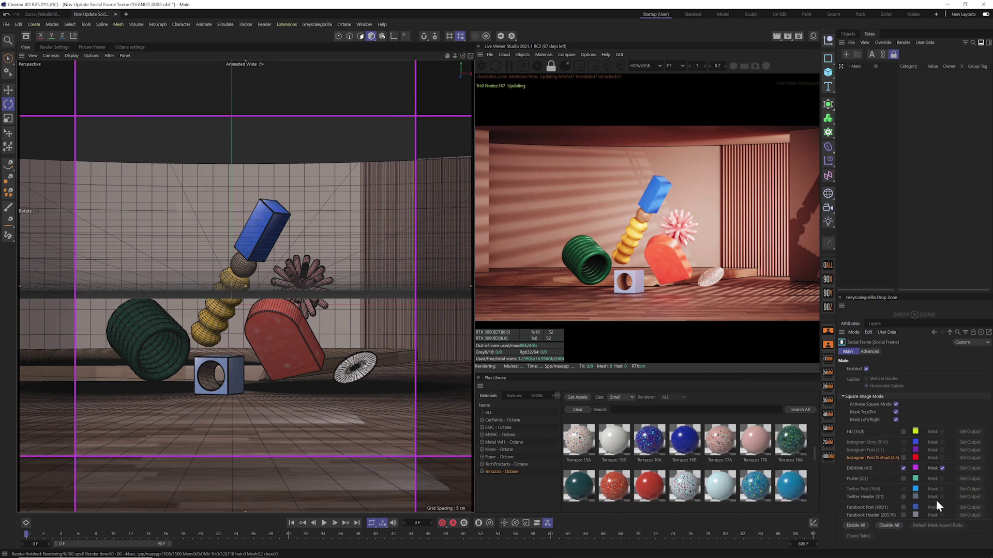
pyautogui.click(855, 525)
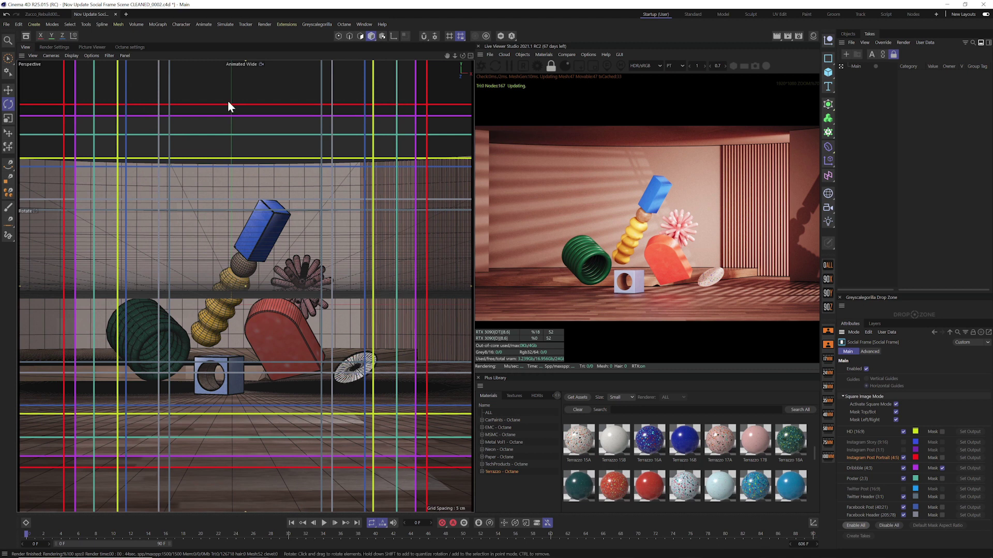
pyautogui.click(888, 524)
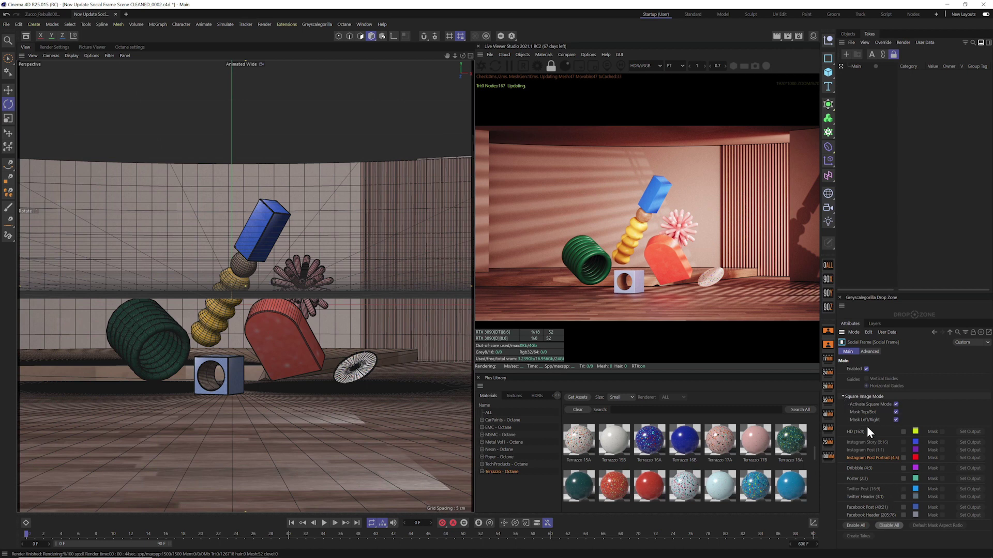
pyautogui.hotkey('ctrl', 'z')
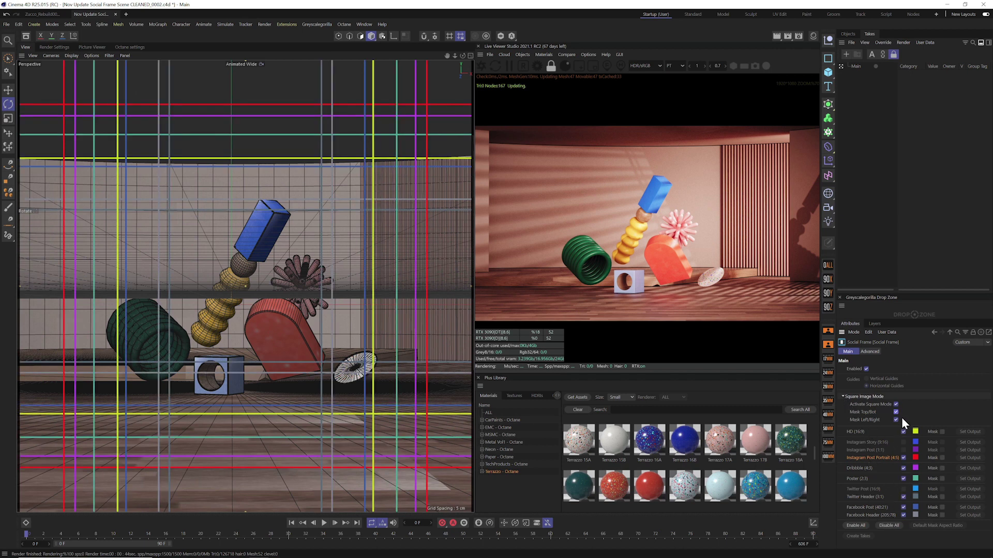
pyautogui.click(866, 370)
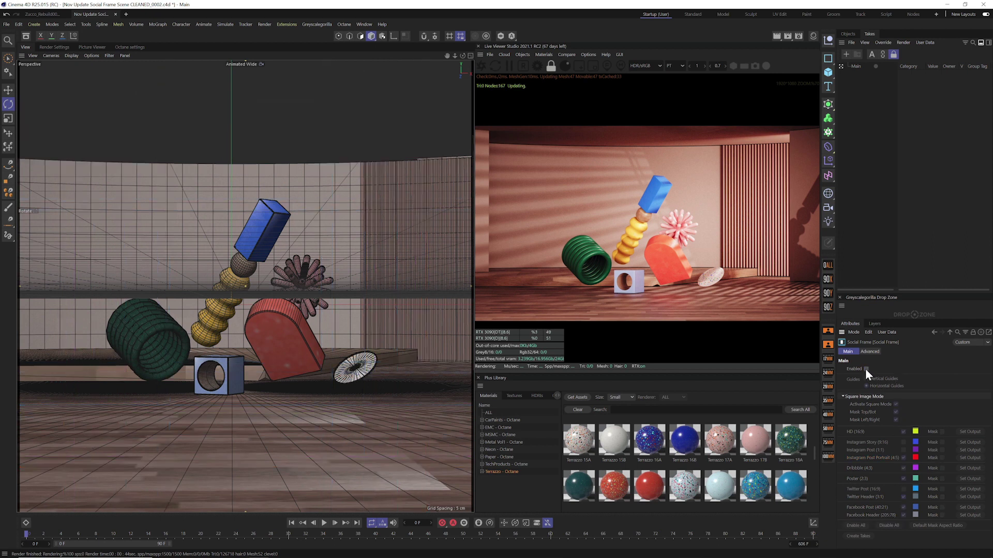
pyautogui.click(866, 369)
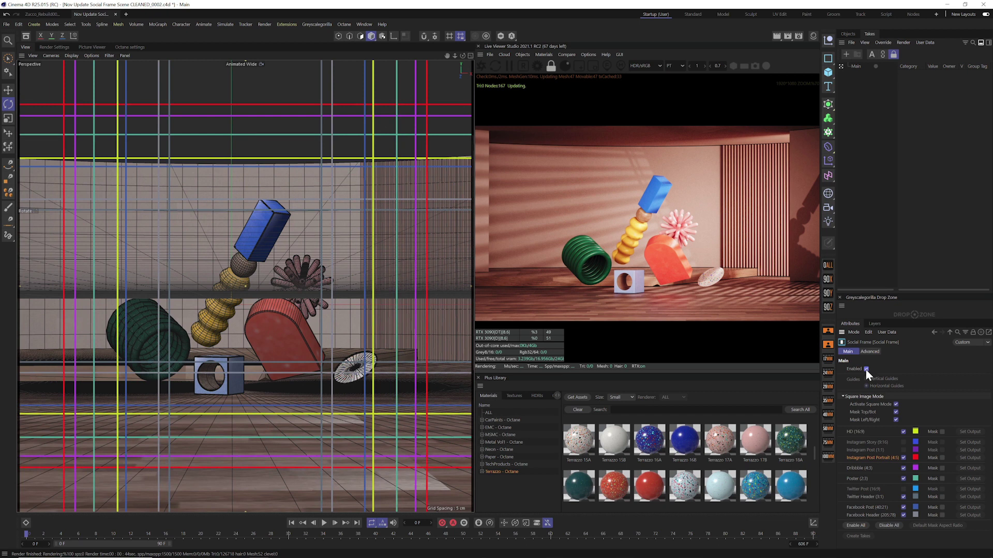
pyautogui.click(866, 369)
pyautogui.click(867, 371)
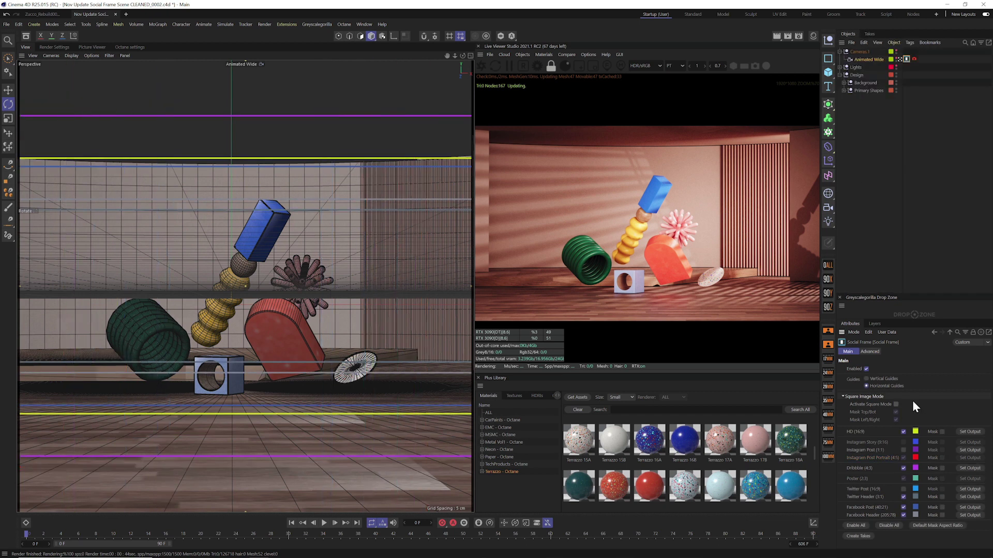